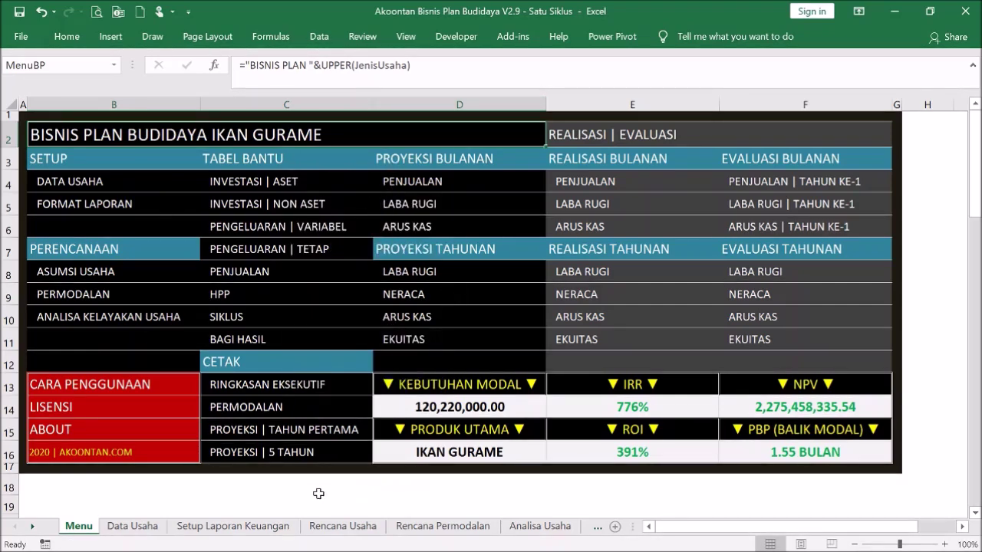
View the Asumsi Usaha planning sheet and return to the main menu
{"action": "left_click", "coordinate": [115, 273]}
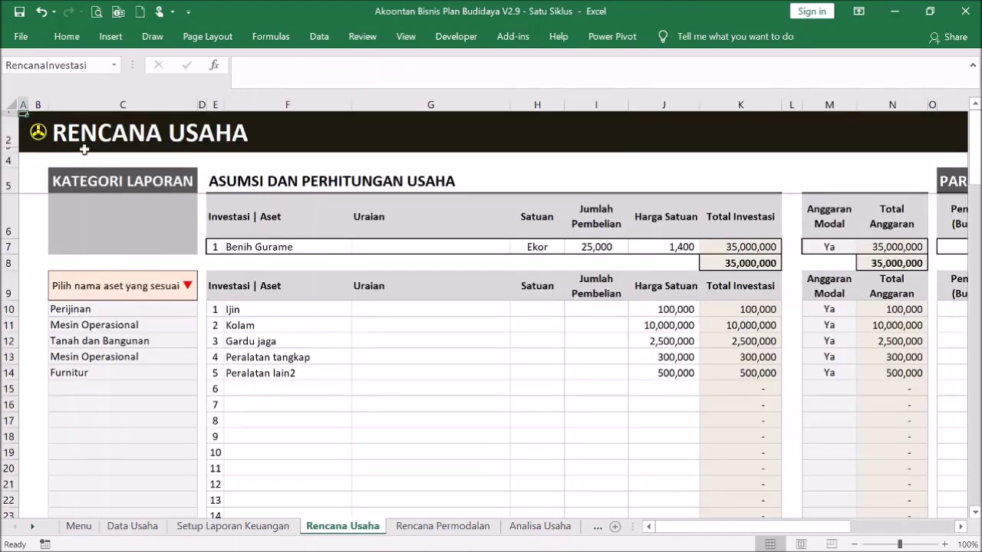
{"action": "left_click", "coordinate": [40, 136]}
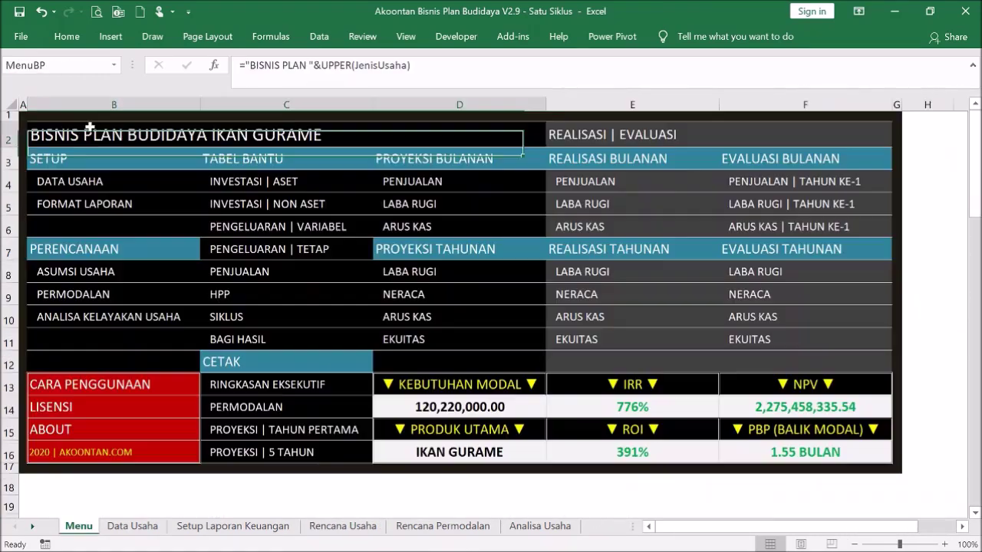
{"action": "left_click", "coordinate": [322, 489]}
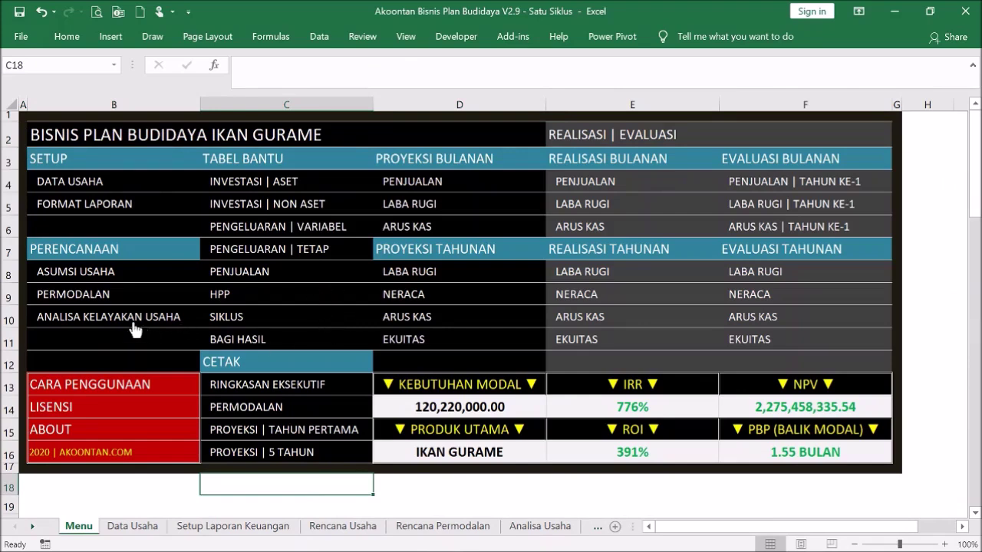
Open the Investasi | Aset helper table and choose Ijin as the name of asset 1
{"action": "left_click", "coordinate": [265, 182]}
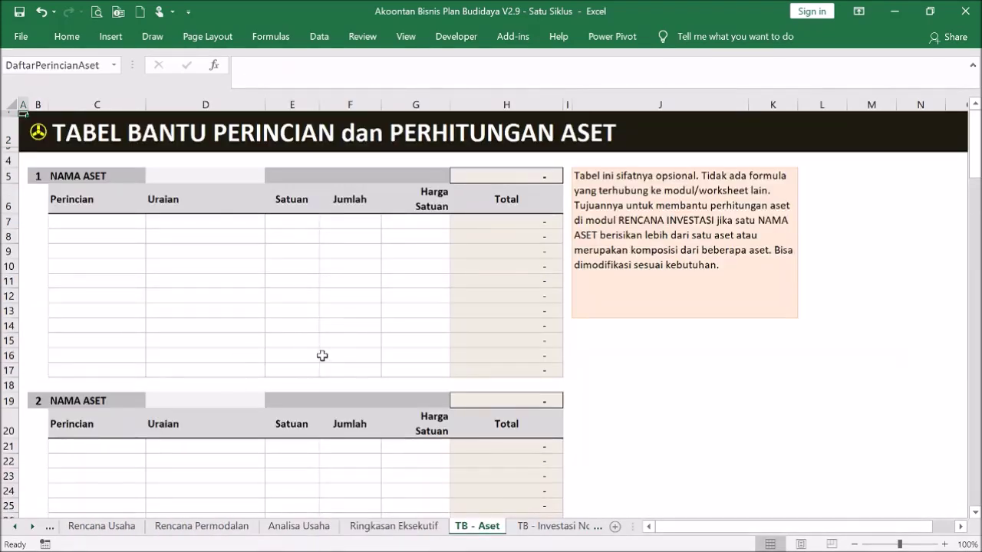
{"action": "left_click", "coordinate": [209, 176]}
{"action": "left_click", "coordinate": [271, 177]}
{"action": "left_click_drag", "start_coordinate": [266, 224], "coordinate": [273, 205]}
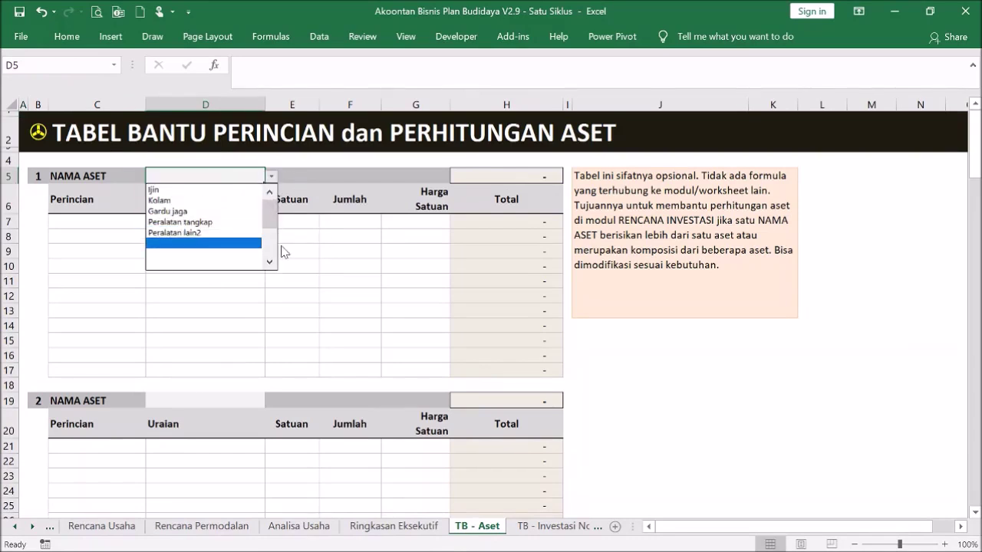
{"action": "left_click", "coordinate": [233, 189]}
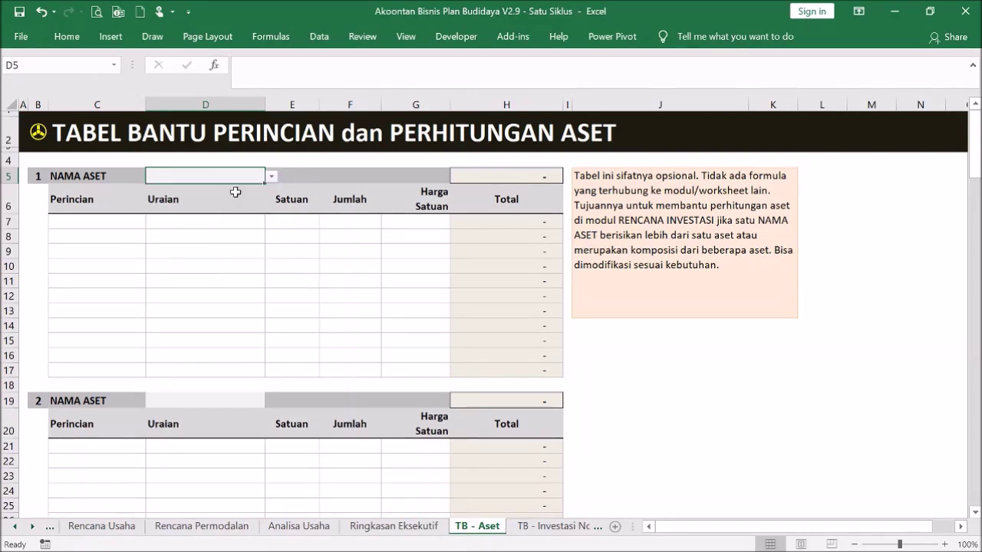
List "Ijin usaha" and "Ijin RT/RW" as the detail items of the Ijin asset
{"action": "left_click", "coordinate": [112, 223]}
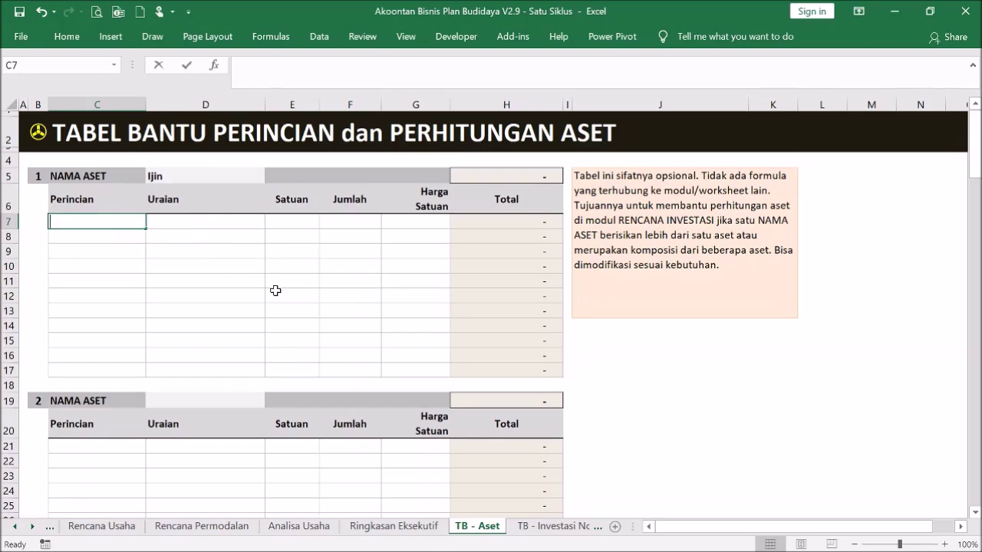
{"action": "type", "text": "Ijin"}
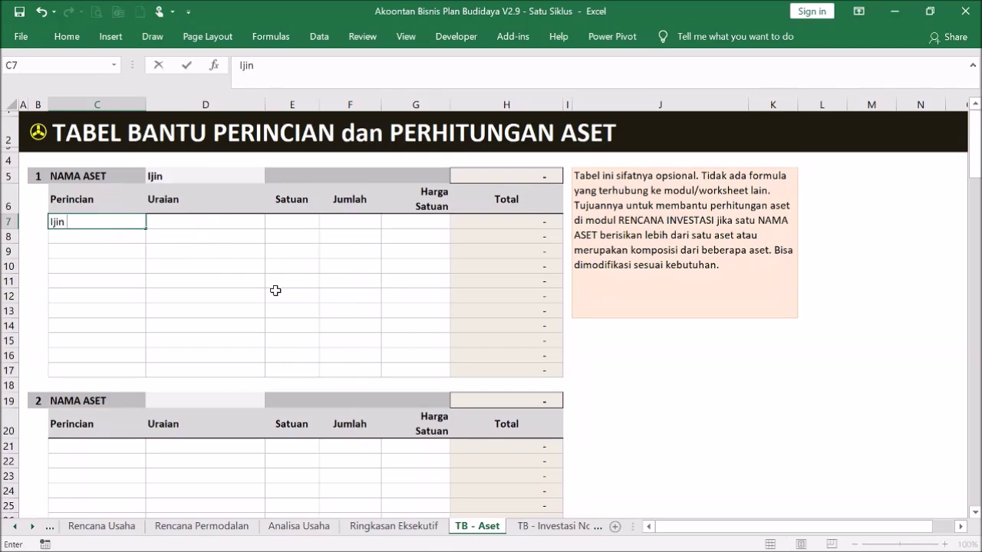
{"action": "type", "text": " usaha"}
{"action": "key", "text": "Return"}
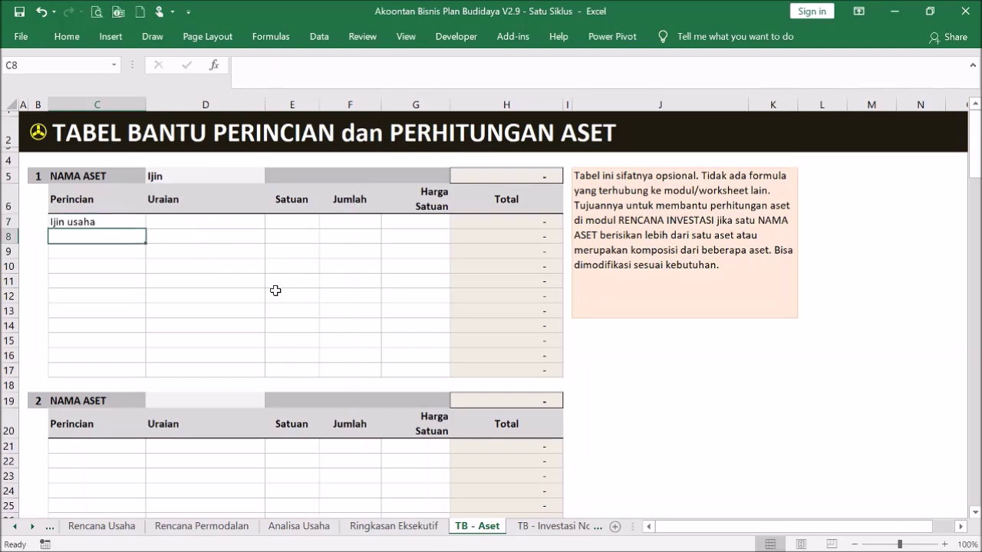
{"action": "type", "text": "Ijin usaha"}
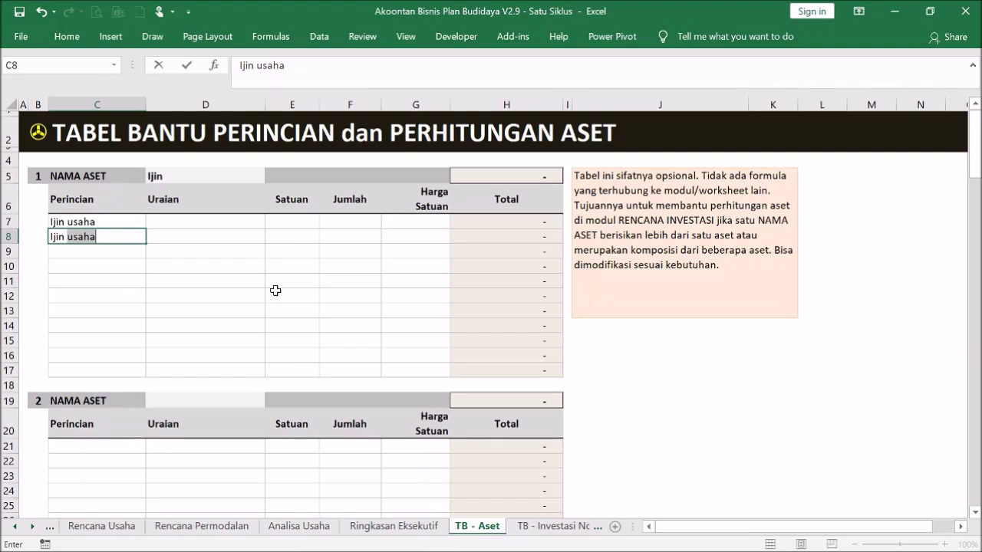
{"action": "type", "text": "RT/"}
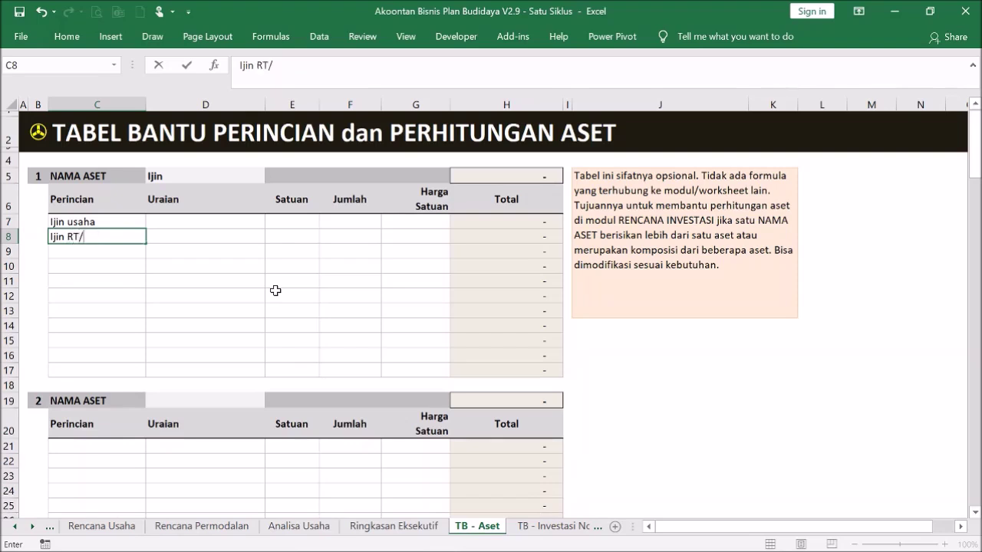
{"action": "key", "text": "BackSpace"}
{"action": "key", "text": "BackSpace"}
{"action": "type", "text": "RW"}
{"action": "key", "text": "Return"}
Set the unit prices to 40000 for Ijin usaha and 25000 for Ijin RT/RW, and check the asset's total
{"action": "left_click", "coordinate": [421, 222]}
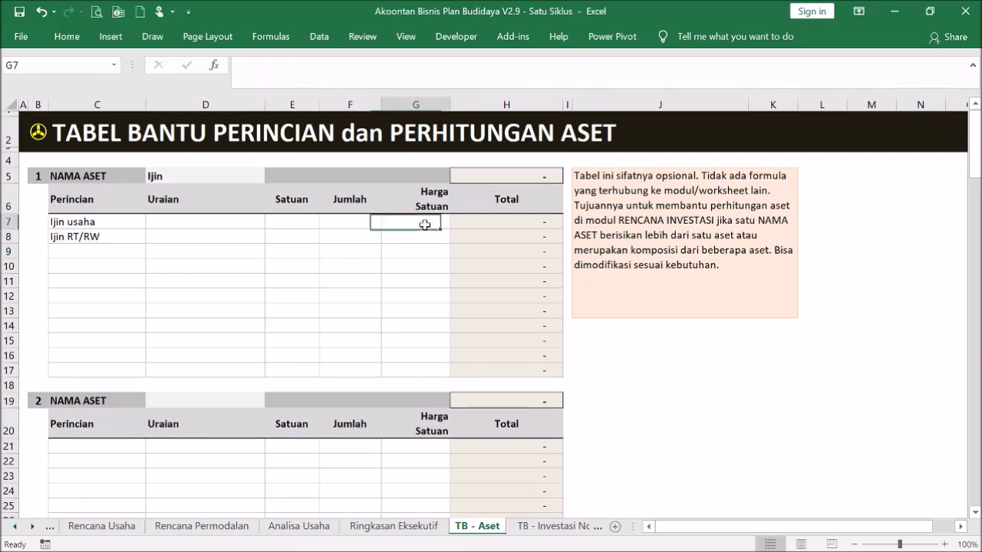
{"action": "type", "text": "5"}
{"action": "type", "text": "0"}
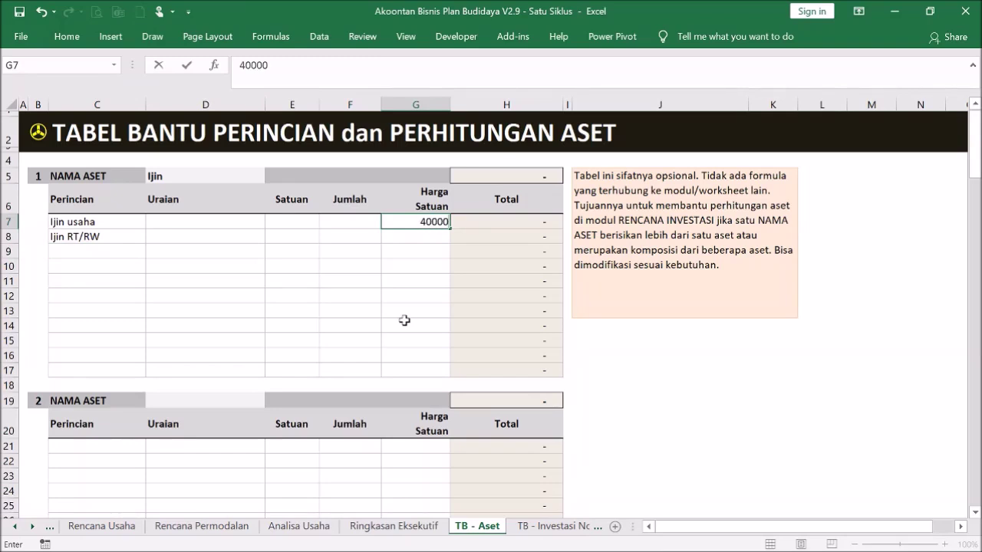
{"action": "type", "text": "000"}
{"action": "key", "text": "Return"}
{"action": "type", "text": "25000"}
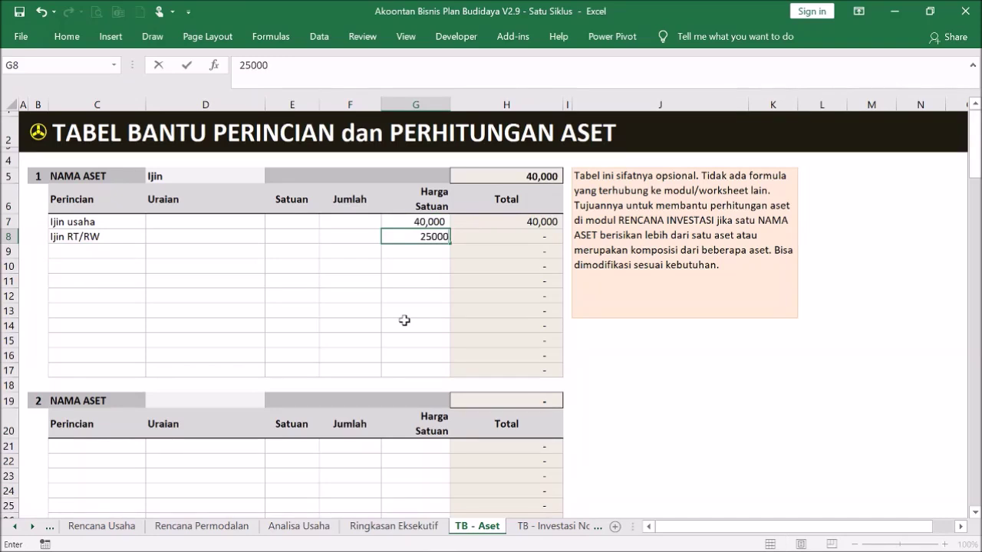
{"action": "key", "text": "Return"}
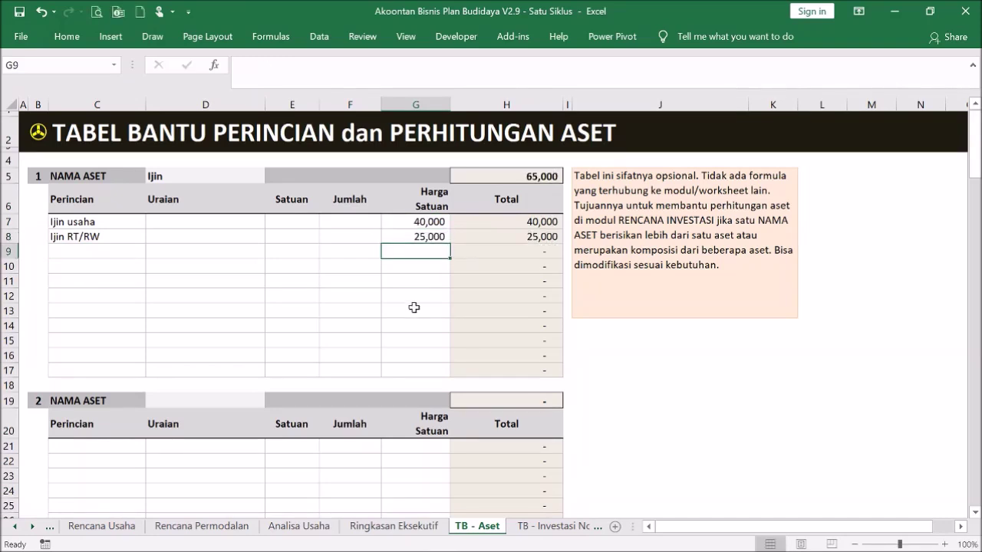
{"action": "left_click", "coordinate": [503, 175]}
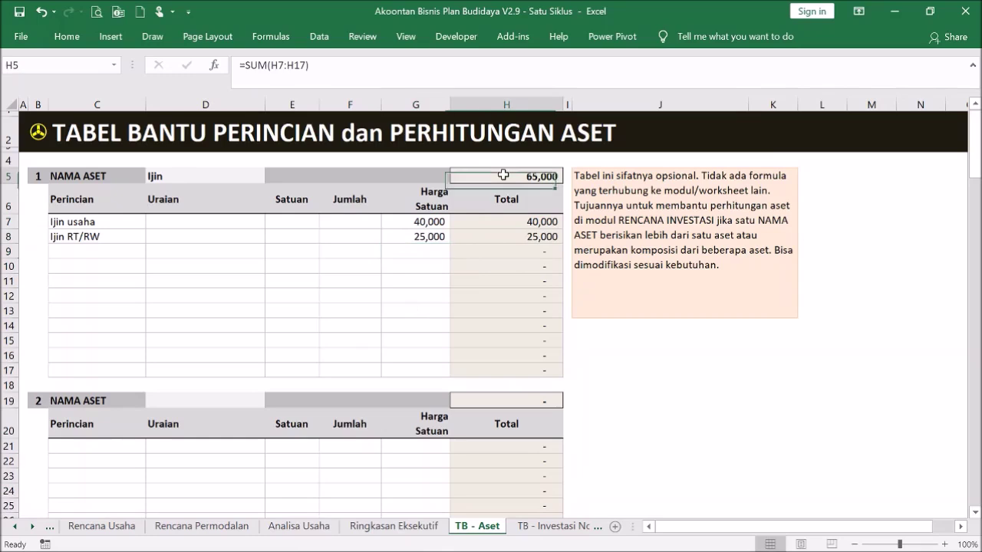
Choose Kolam as the name of asset 2 in the asset helper table
{"action": "left_click", "coordinate": [184, 255]}
{"action": "scroll", "coordinate": [207, 276], "scroll_direction": "down", "scroll_amount": 1}
{"action": "left_click", "coordinate": [230, 337]}
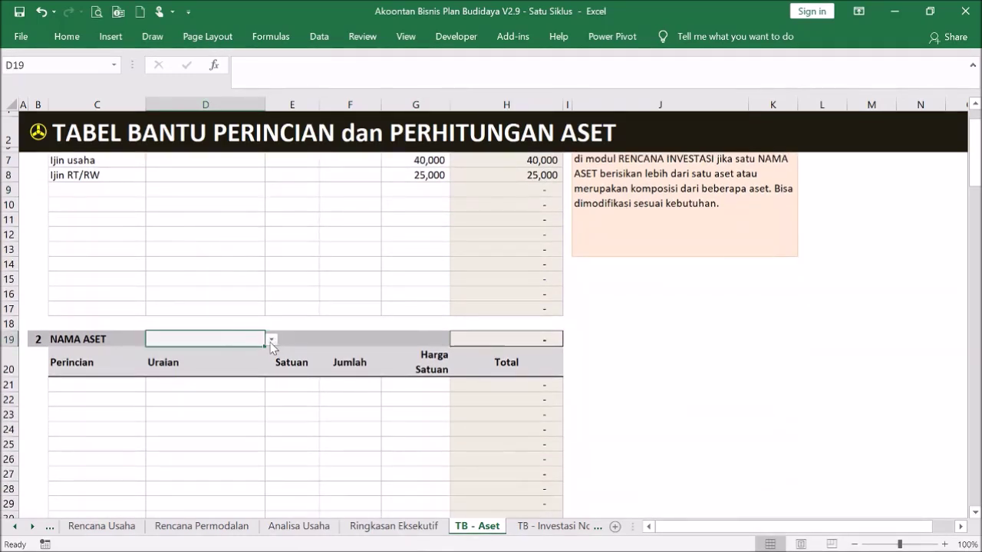
{"action": "left_click", "coordinate": [271, 339]}
{"action": "left_click_drag", "start_coordinate": [270, 394], "coordinate": [268, 366]}
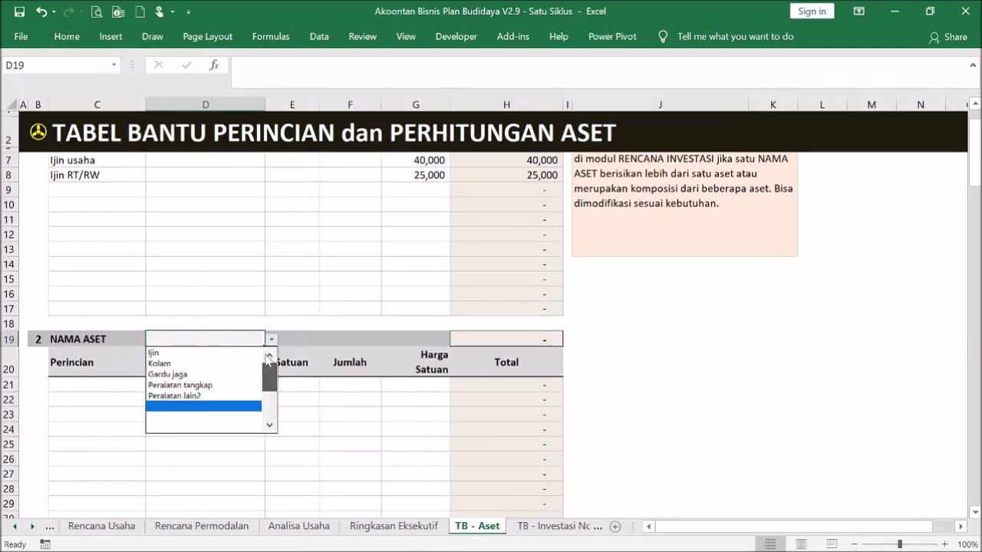
{"action": "left_click", "coordinate": [163, 363]}
List "Pembangunan", "Air" and "Tenaga Kerja" as the detail items of the Kolam asset
{"action": "left_click", "coordinate": [116, 397]}
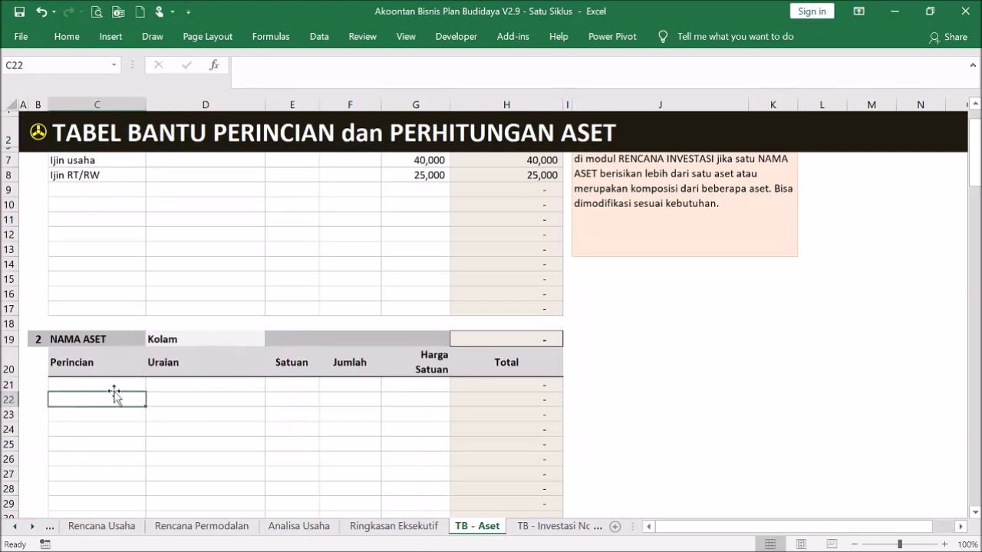
{"action": "scroll", "coordinate": [134, 358], "scroll_direction": "down", "scroll_amount": 1}
{"action": "left_click", "coordinate": [123, 340]}
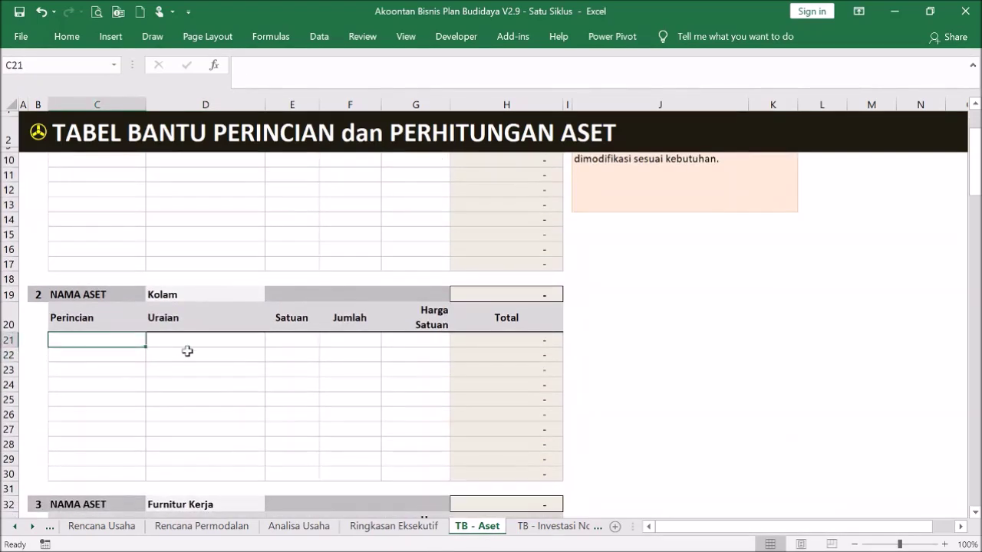
{"action": "type", "text": "Pembangunan"}
{"action": "key", "text": "Return"}
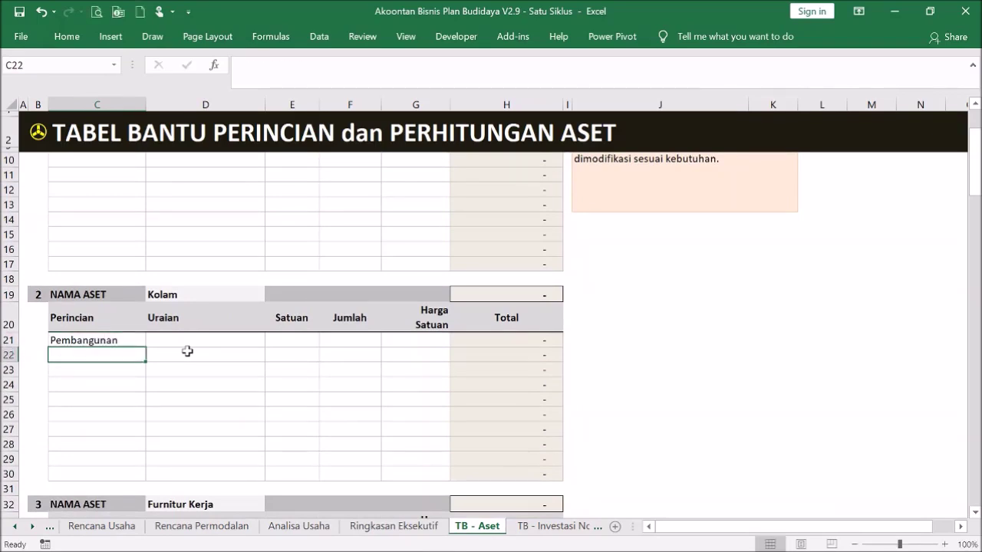
{"action": "type", "text": "Air"}
{"action": "key", "text": "Return"}
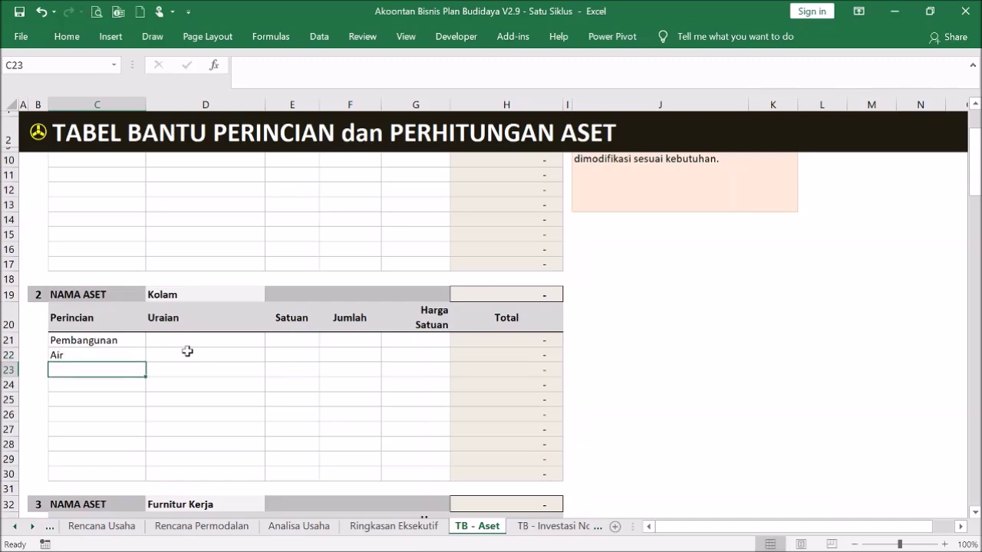
{"action": "type", "text": "Tenaga Kerja"}
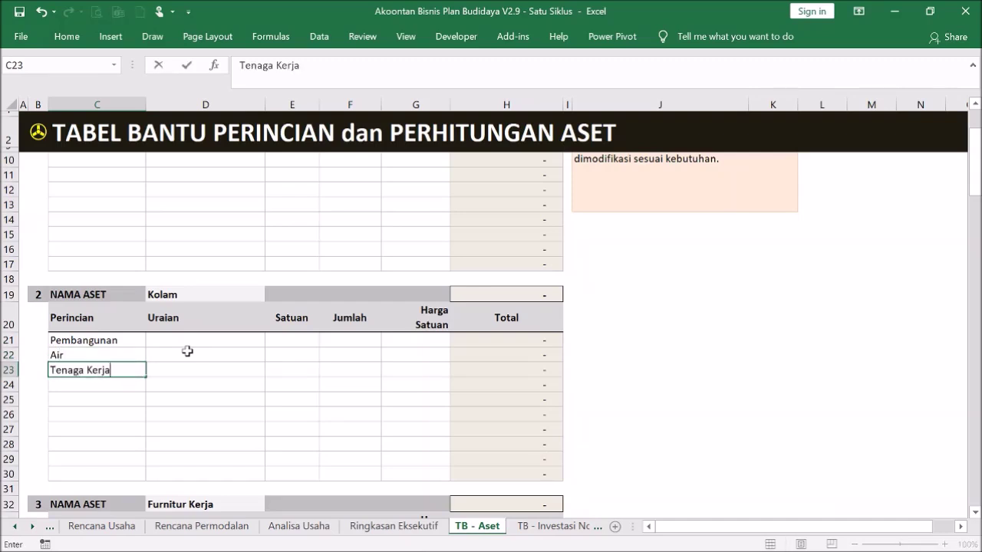
{"action": "key", "text": "Return"}
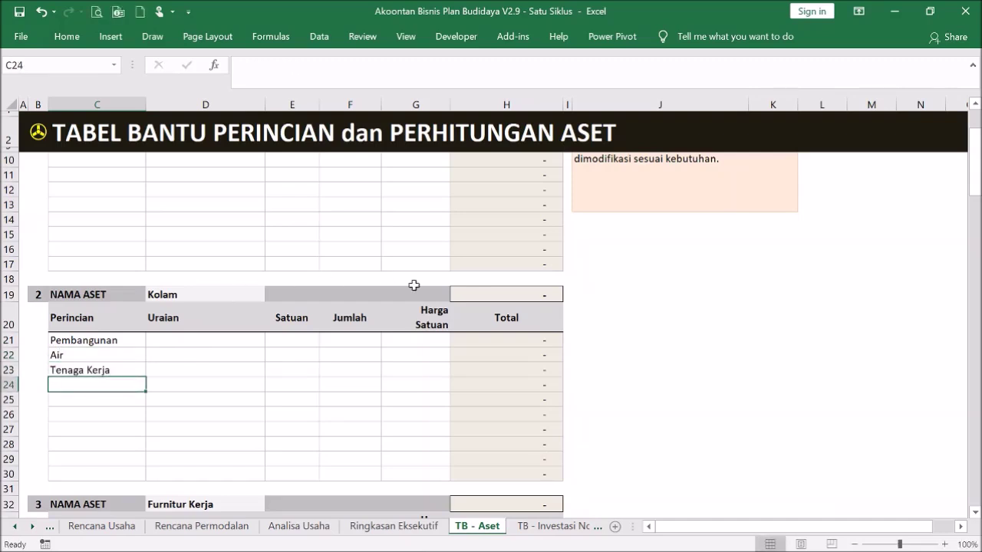
Set the Kolam unit prices to 3000000 for Pembangunan, 1000000 for Air and 1000000 for Tenaga Kerja
{"action": "left_click", "coordinate": [409, 343]}
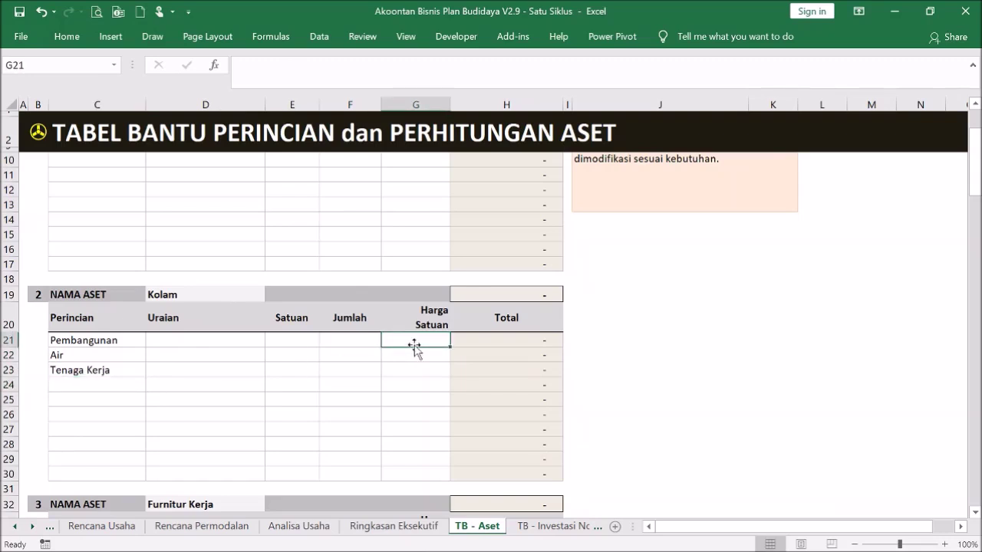
{"action": "type", "text": "3,000,"}
{"action": "type", "text": "000000"}
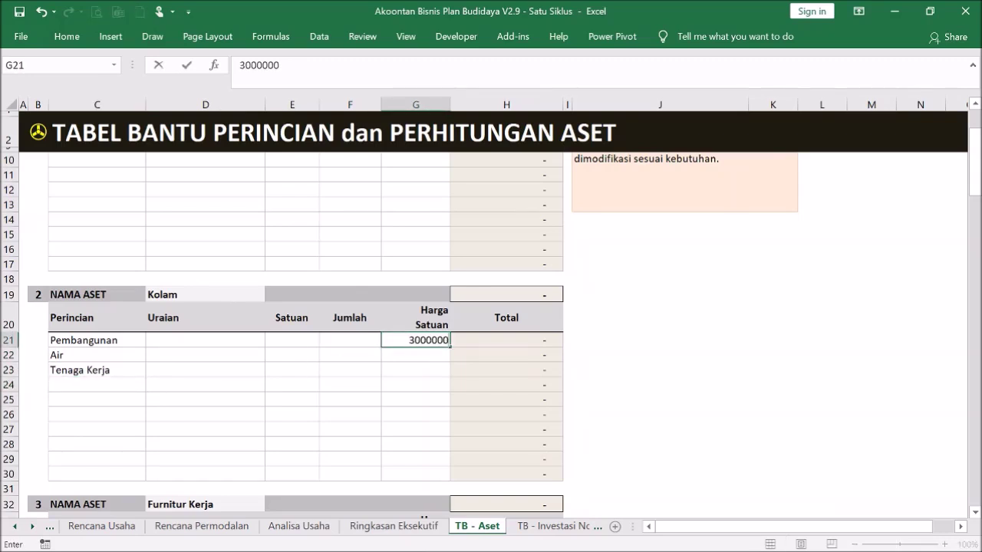
{"action": "key", "text": "Return"}
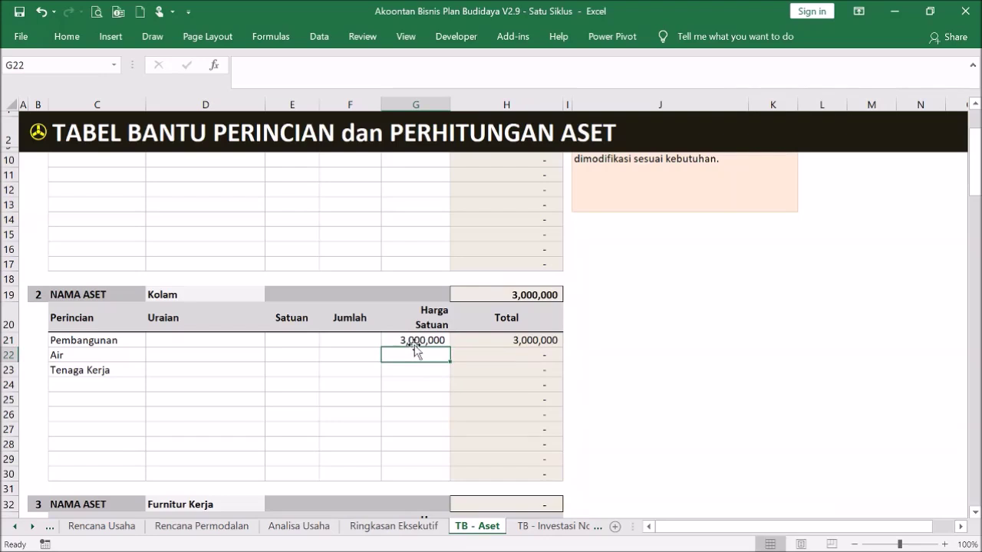
{"action": "type", "text": "1000000"}
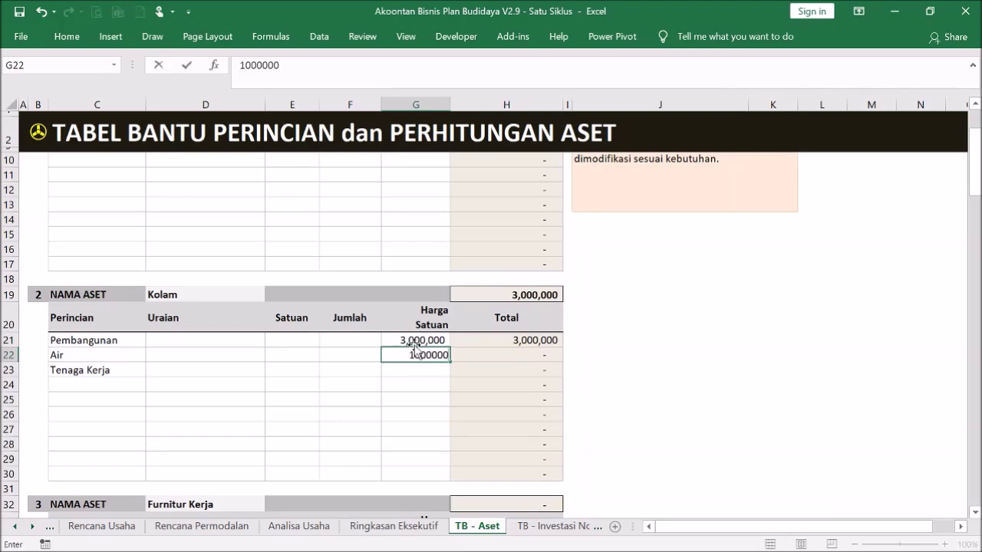
{"action": "key", "text": "Return"}
{"action": "type", "text": "1,000,000"}
{"action": "key", "text": "Return"}
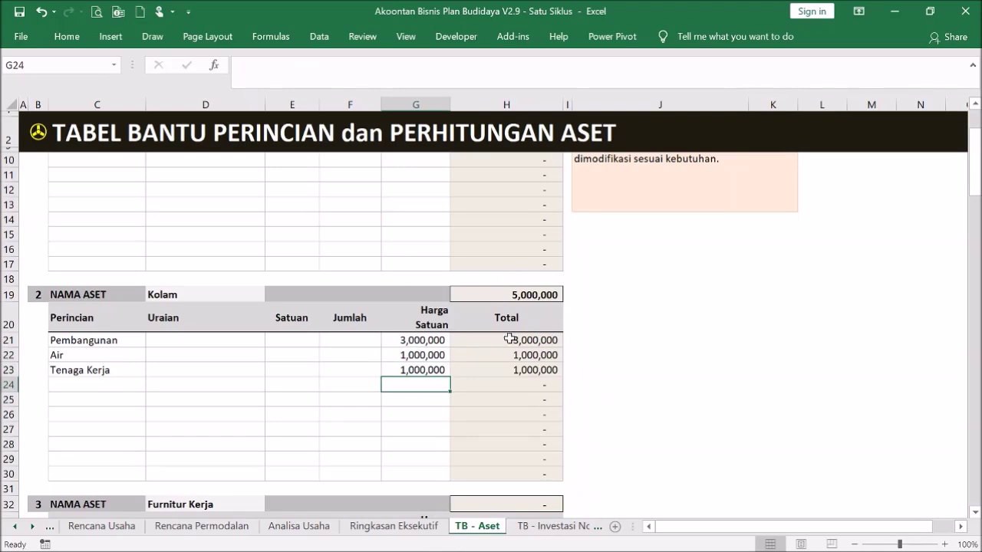
{"action": "scroll", "coordinate": [424, 313], "scroll_direction": "up", "scroll_amount": 2}
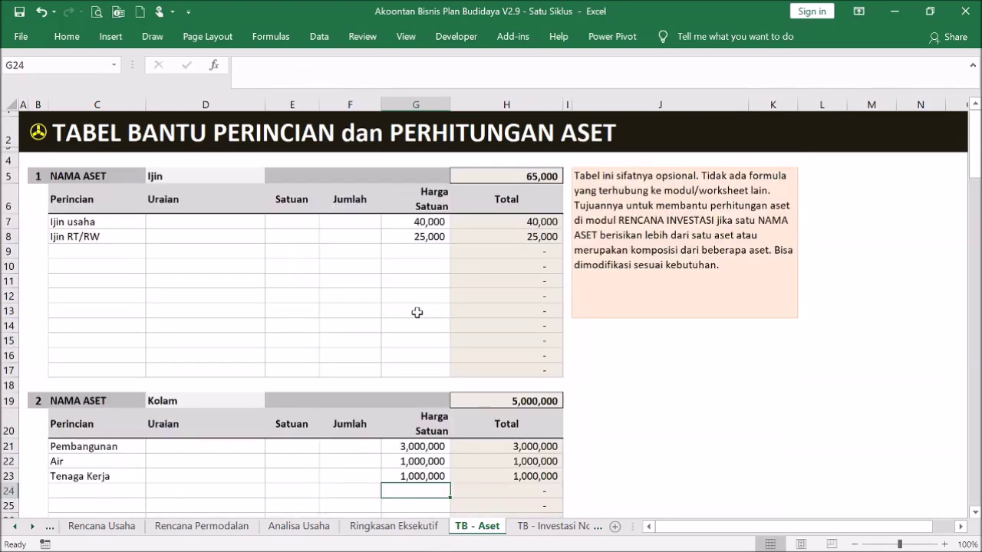
Open the Investasi | Non Aset helper table from the main menu and examine its automatically filled cost entries
{"action": "left_click", "coordinate": [43, 120]}
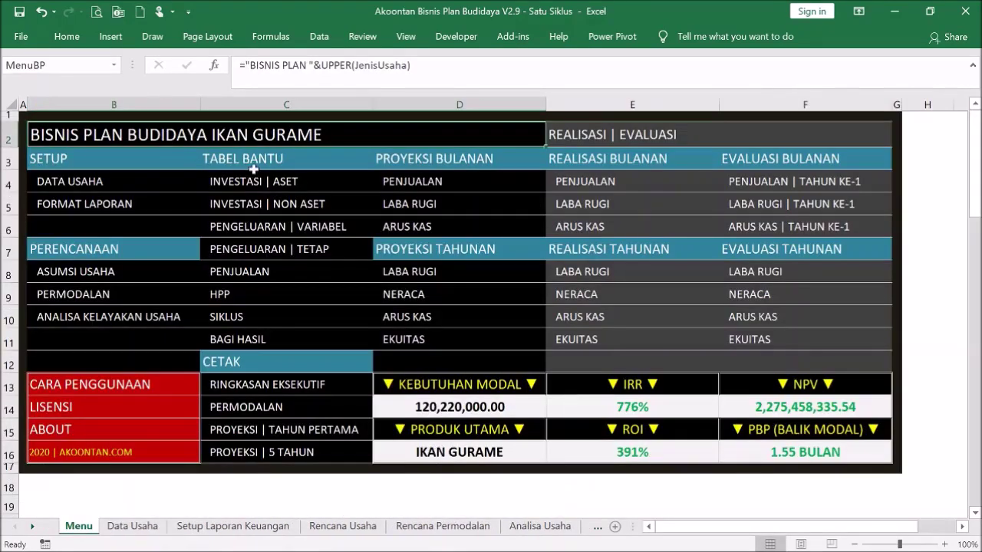
{"action": "left_click", "coordinate": [269, 184]}
{"action": "left_click", "coordinate": [39, 134]}
{"action": "left_click", "coordinate": [311, 209]}
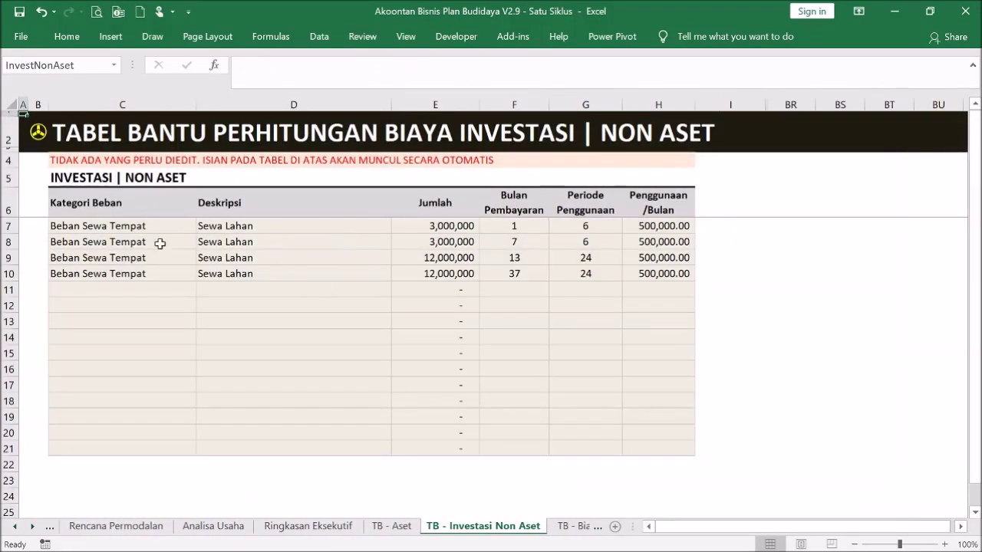
{"action": "left_click_drag", "start_coordinate": [130, 230], "coordinate": [460, 259]}
{"action": "left_click", "coordinate": [284, 318]}
{"action": "scroll", "coordinate": [283, 319], "scroll_direction": "down", "scroll_amount": 2}
{"action": "scroll", "coordinate": [281, 319], "scroll_direction": "up", "scroll_amount": 2}
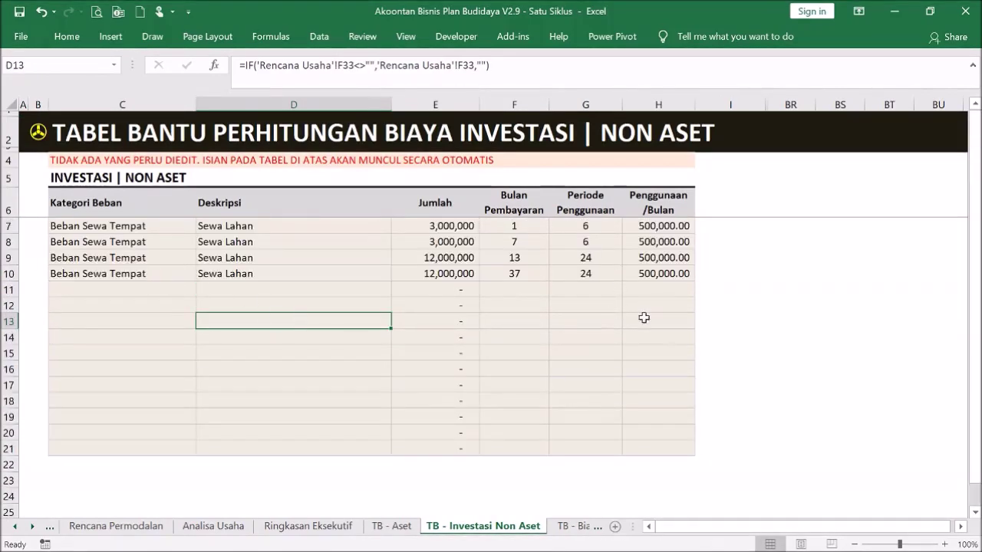
{"action": "scroll", "coordinate": [552, 193], "scroll_direction": "down", "scroll_amount": 1}
{"action": "scroll", "coordinate": [552, 193], "scroll_direction": "up", "scroll_amount": 1}
Return to the main menu and open the Pengeluaran | Variabel helper table
{"action": "left_click", "coordinate": [39, 134]}
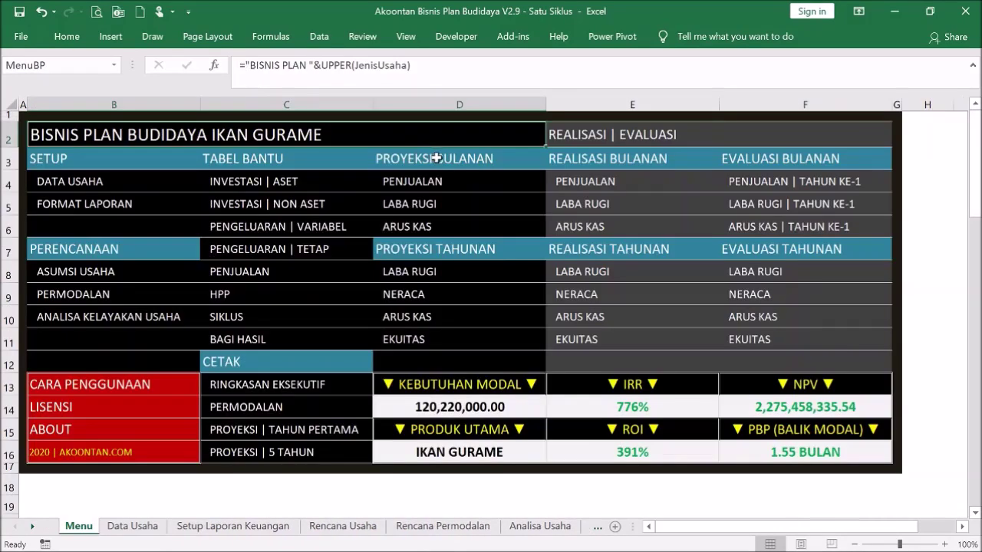
{"action": "left_click", "coordinate": [322, 230]}
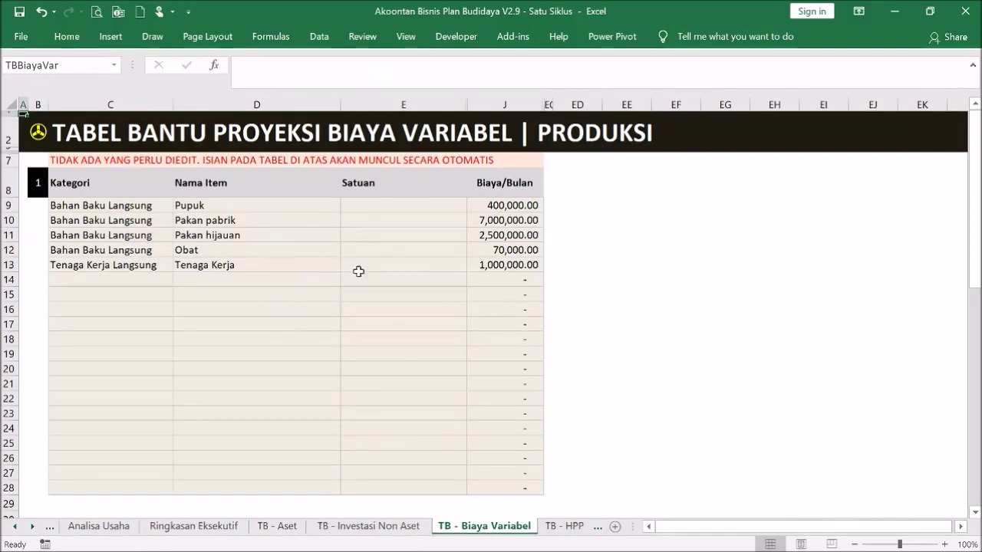
Return to the main menu, open the Asumsi Usaha sheet and examine the source entries of its Biaya Variabel section
{"action": "left_click", "coordinate": [43, 142]}
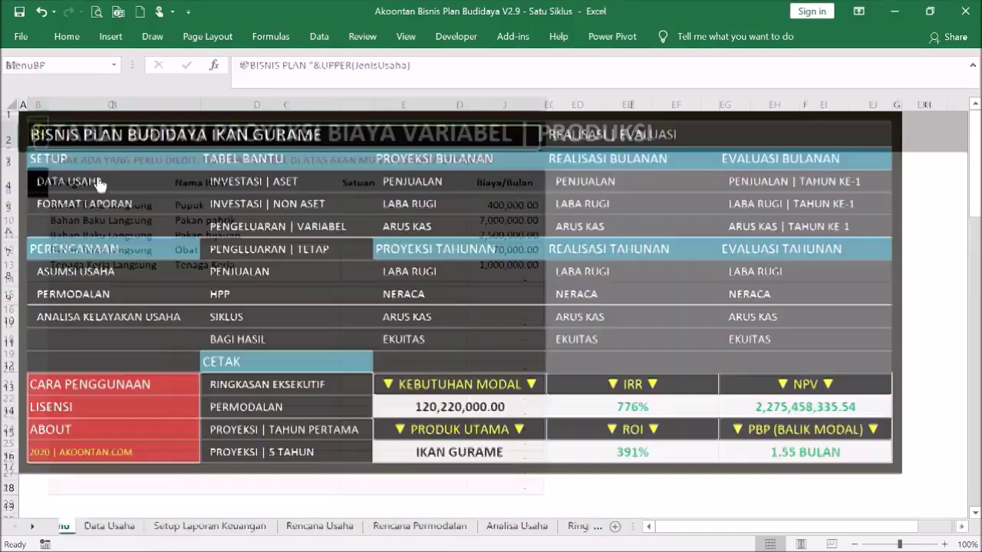
{"action": "left_click", "coordinate": [145, 272]}
{"action": "scroll", "coordinate": [392, 263], "scroll_direction": "down", "scroll_amount": 10}
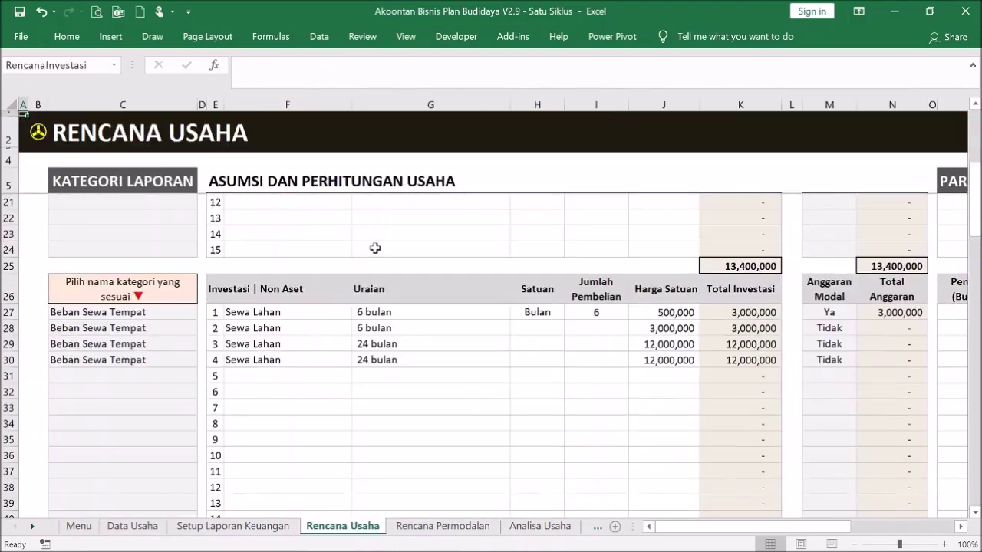
{"action": "scroll", "coordinate": [372, 259], "scroll_direction": "down", "scroll_amount": 1}
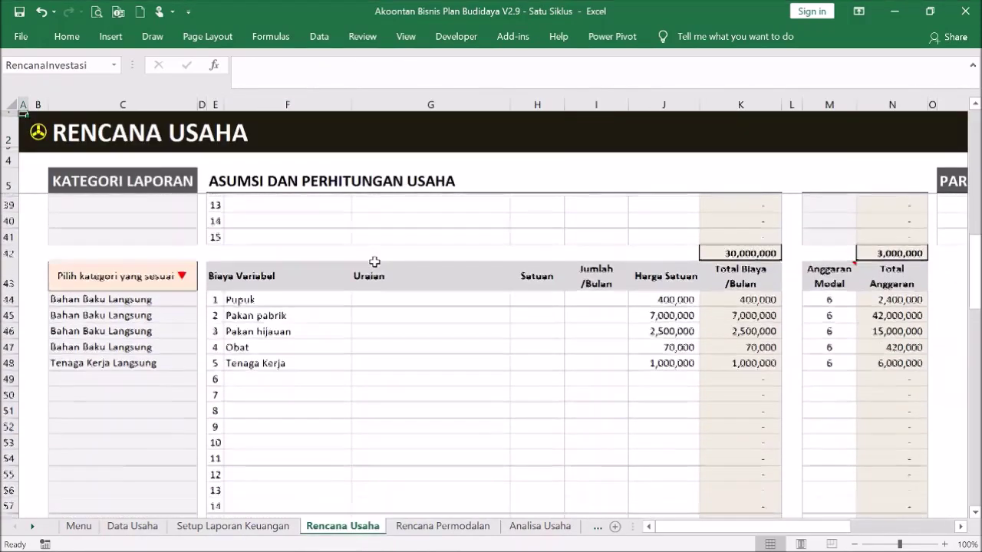
{"action": "left_click_drag", "start_coordinate": [269, 299], "coordinate": [672, 429]}
{"action": "left_click", "coordinate": [607, 394]}
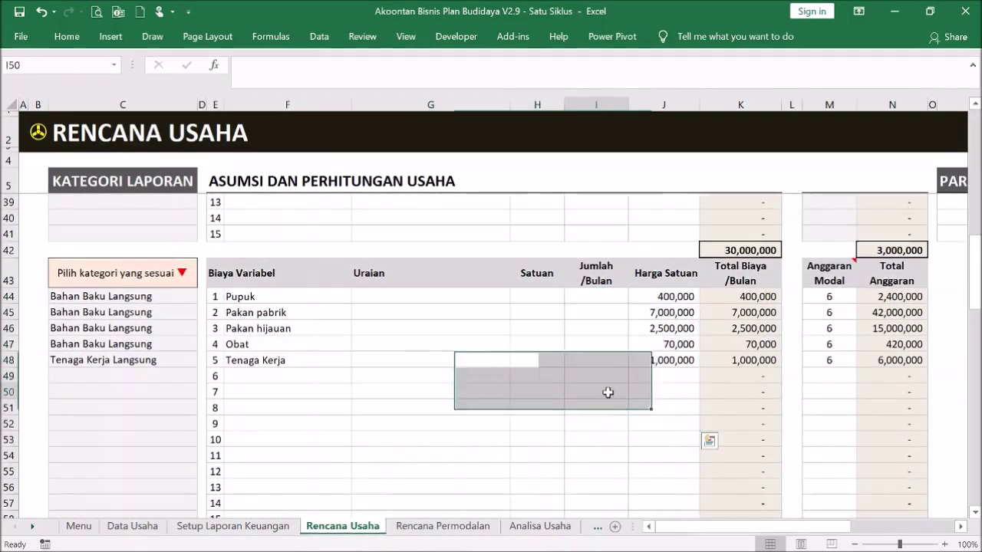
Open the Pengeluaran | Tetap helper table from the main menu and examine its operating cost rows and Proyeksi Kenaikan row
{"action": "left_click", "coordinate": [39, 138]}
{"action": "left_click", "coordinate": [299, 253]}
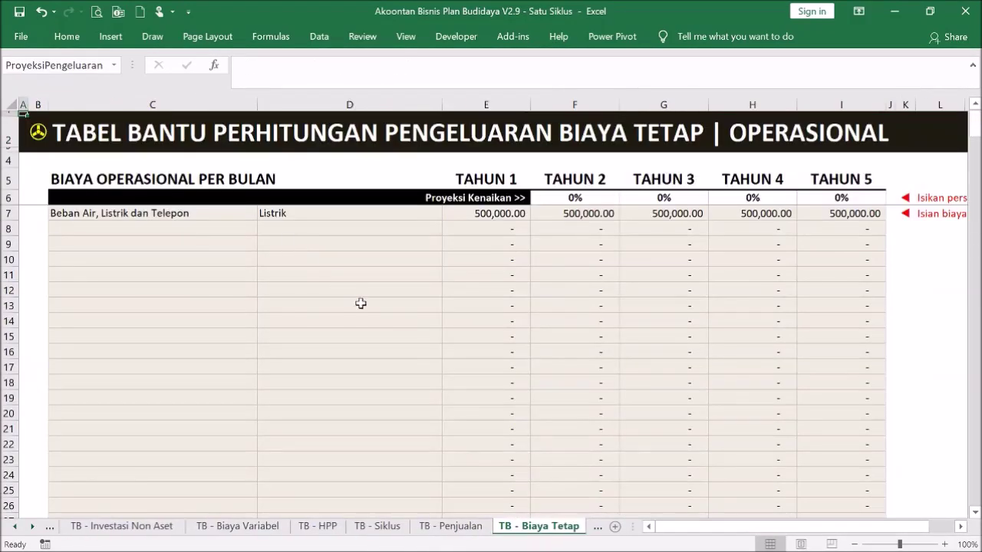
{"action": "left_click", "coordinate": [461, 376]}
{"action": "left_click", "coordinate": [324, 278]}
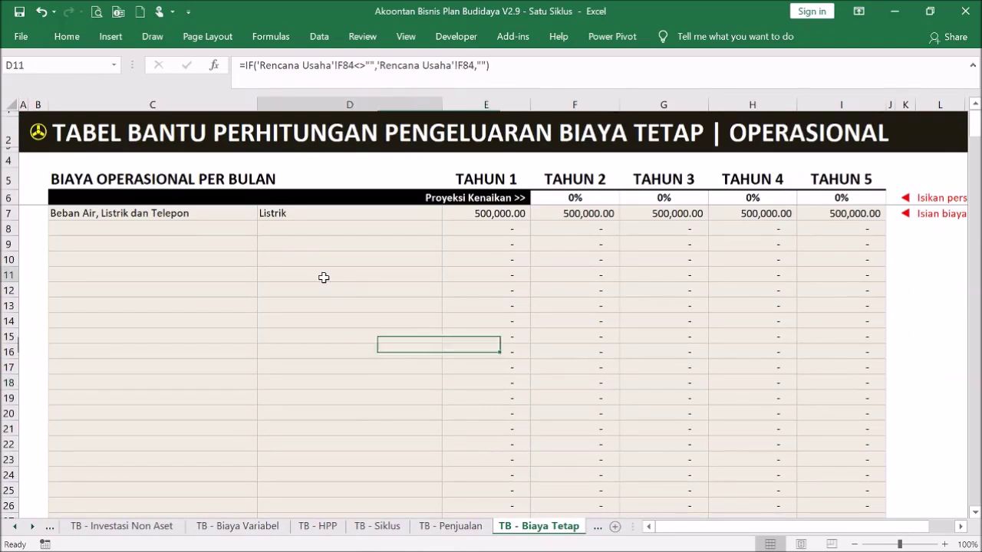
{"action": "left_click", "coordinate": [474, 198]}
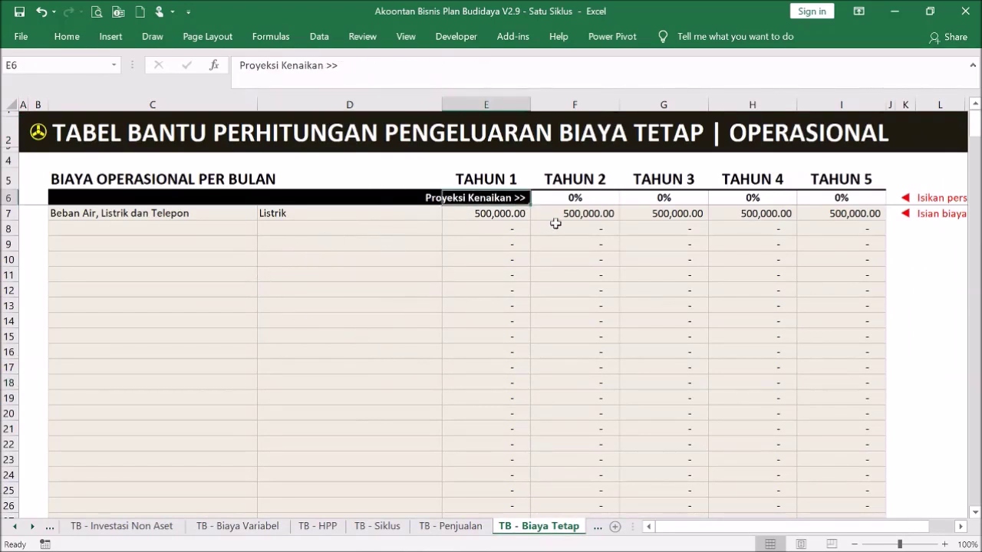
Set the Proyeksi Kenaikan of fixed costs to 10% for both Tahun 2 and Tahun 3
{"action": "left_click", "coordinate": [583, 197]}
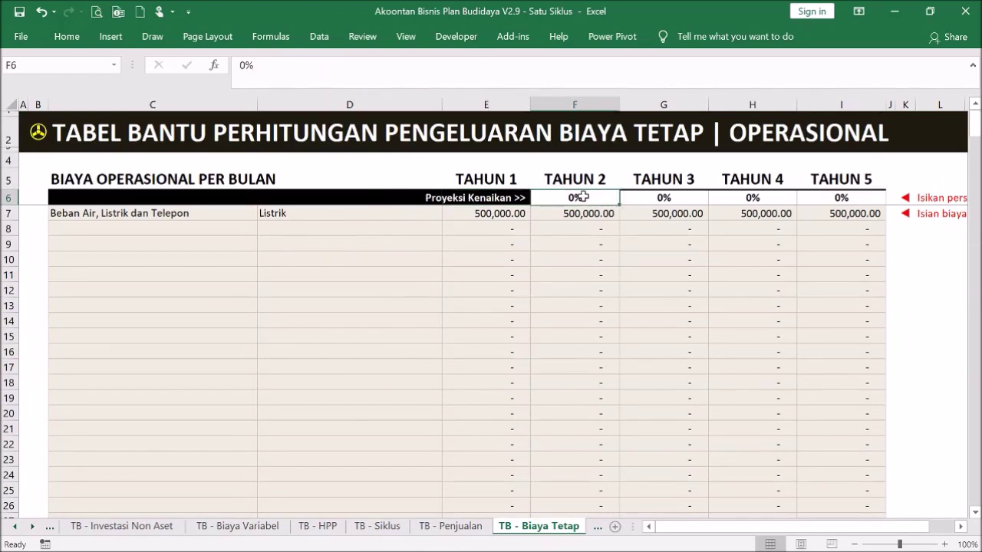
{"action": "left_click_drag", "start_coordinate": [585, 197], "coordinate": [806, 199]}
{"action": "left_click", "coordinate": [588, 197]}
{"action": "type", "text": "10"}
{"action": "key", "text": "Return"}
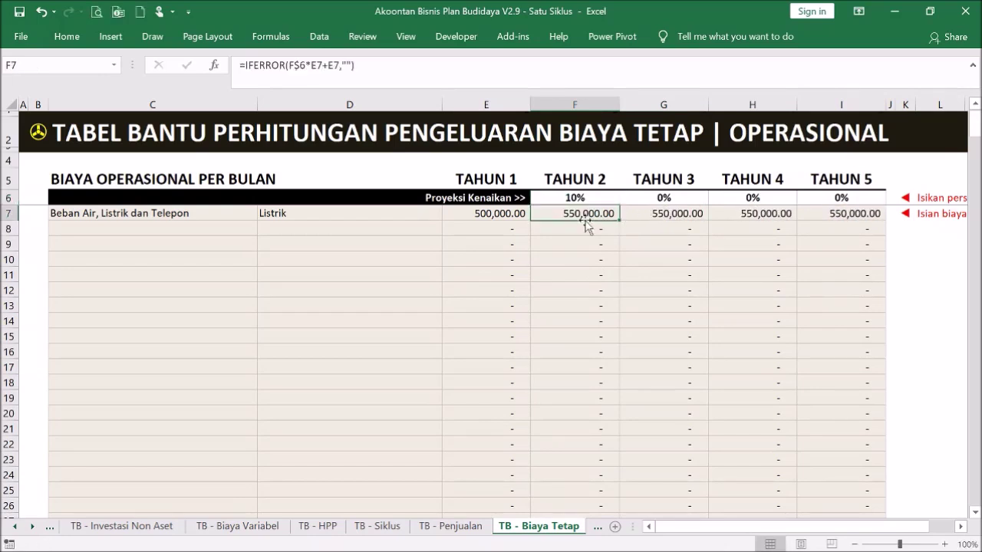
{"action": "left_click", "coordinate": [704, 198]}
{"action": "type", "text": "10"}
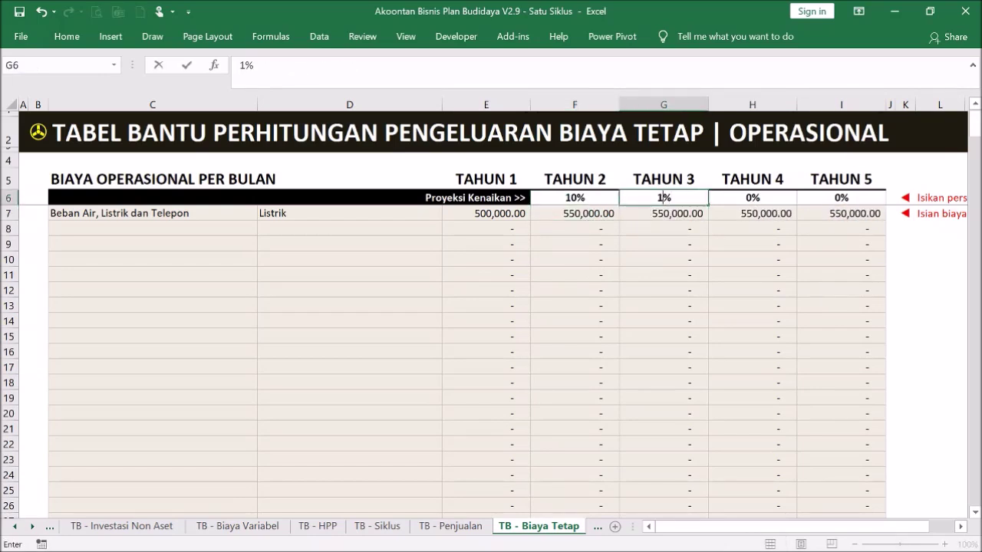
{"action": "key", "text": "Return"}
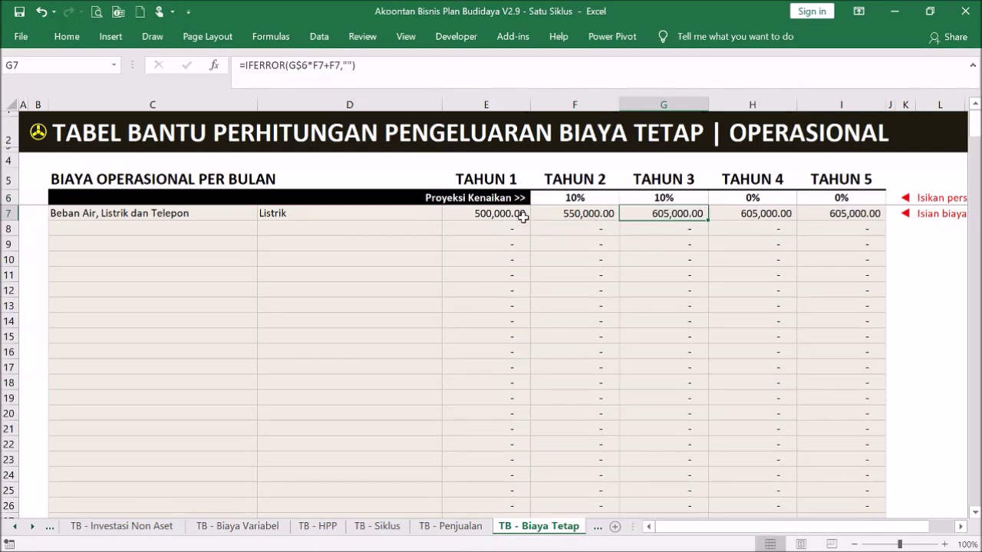
{"action": "left_click", "coordinate": [680, 200]}
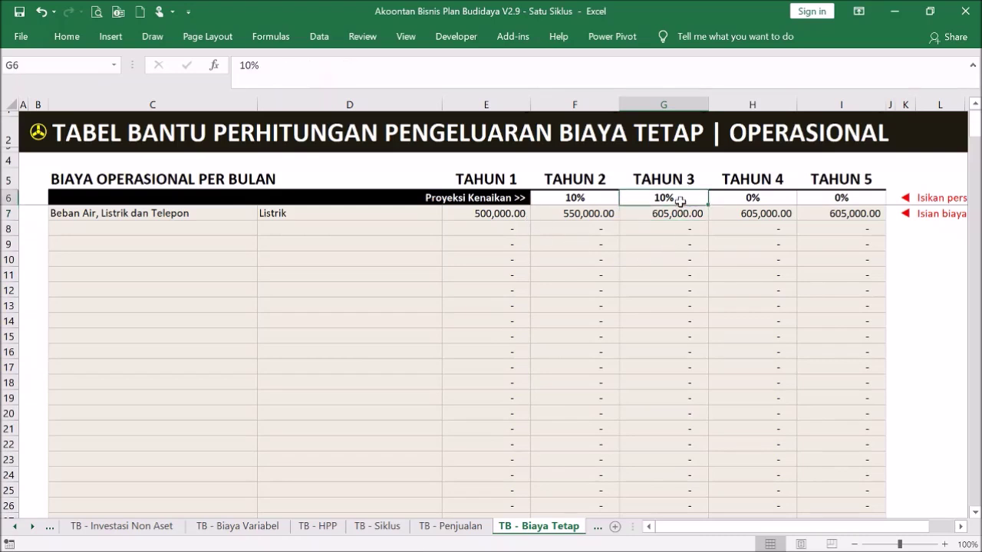
{"action": "left_click", "coordinate": [600, 215]}
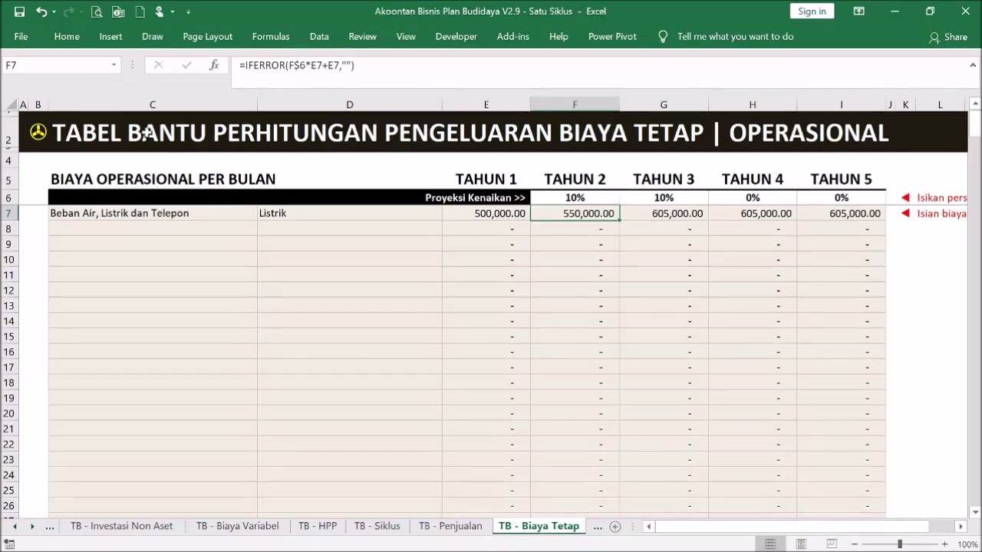
Open the Penjualan helper table from the main menu and examine the monthly quantities, unit price and sales value of Ikan Gurame
{"action": "left_click", "coordinate": [42, 133]}
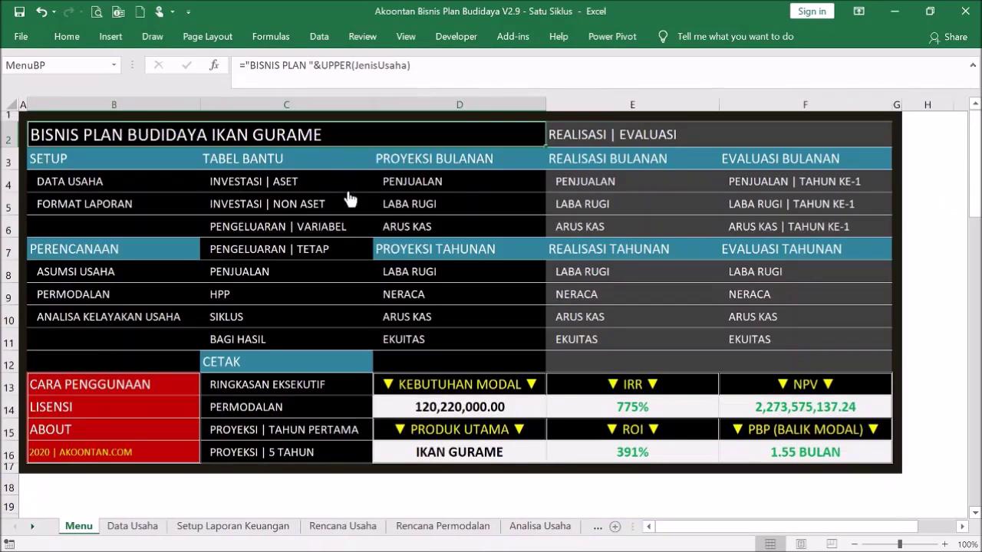
{"action": "left_click", "coordinate": [261, 273]}
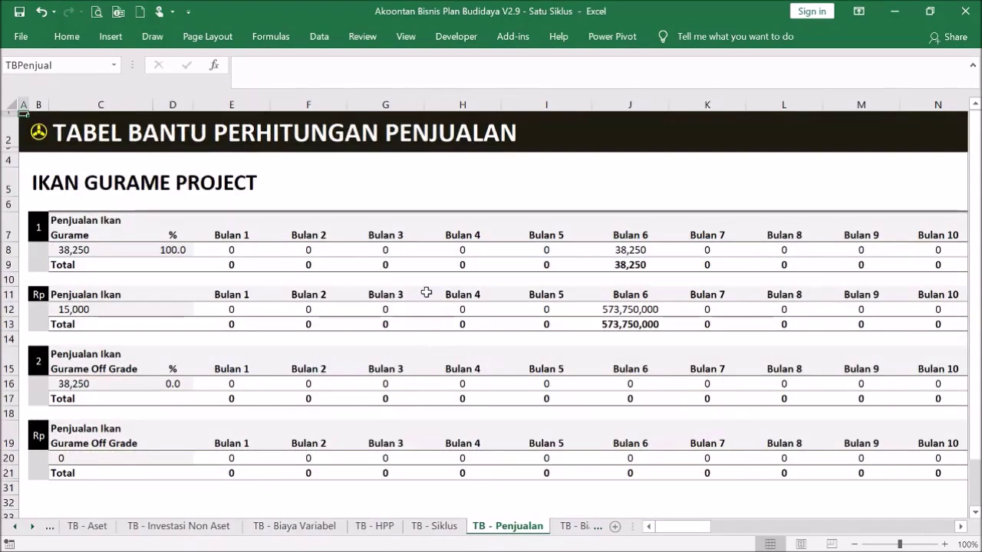
{"action": "scroll", "coordinate": [480, 276], "scroll_direction": "down", "scroll_amount": 2}
{"action": "scroll", "coordinate": [479, 272], "scroll_direction": "up", "scroll_amount": 2}
{"action": "left_click", "coordinate": [66, 234]}
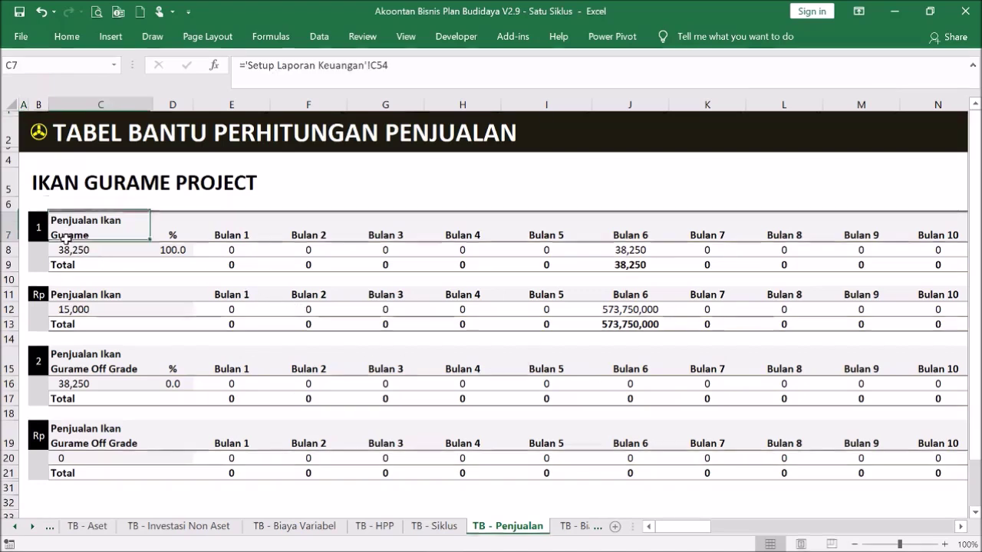
{"action": "left_click", "coordinate": [403, 250]}
{"action": "left_click", "coordinate": [636, 248]}
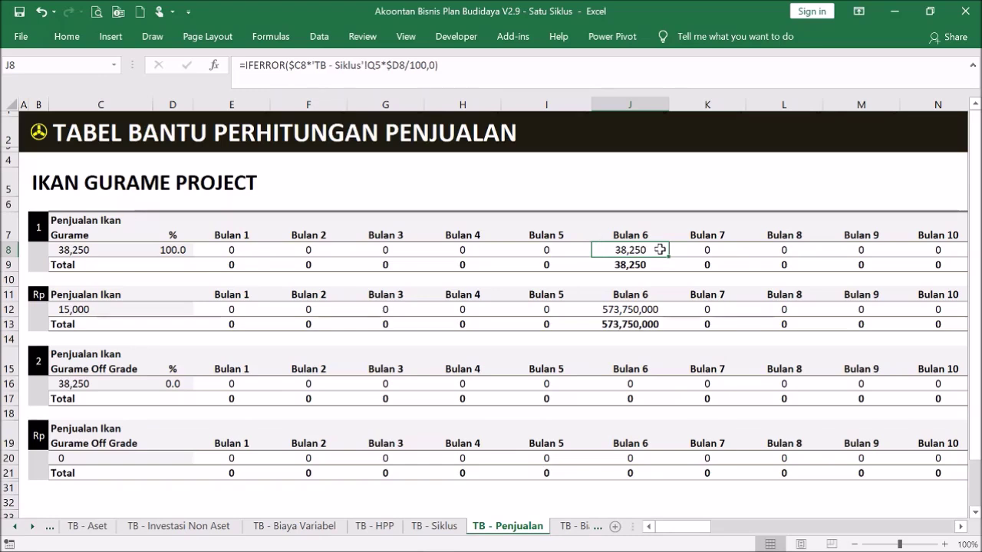
{"action": "left_click", "coordinate": [91, 308]}
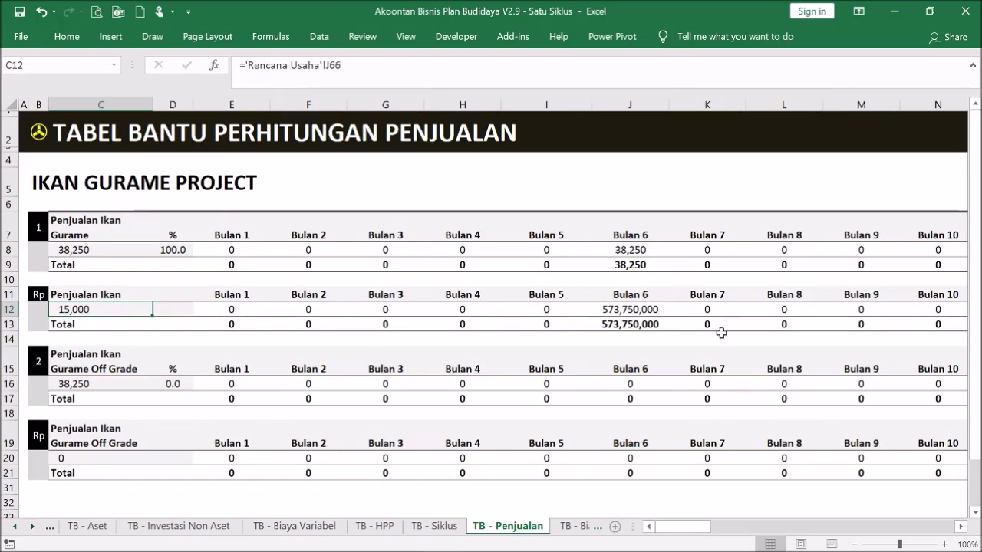
{"action": "mouse_move", "coordinate": [717, 535]}
{"action": "left_mouse_down"}
{"action": "mouse_move", "coordinate": [744, 534]}
{"action": "mouse_move", "coordinate": [711, 535]}
{"action": "left_mouse_up"}
Return to the main menu and open the HPP helper table for the production cost calculation
{"action": "left_click", "coordinate": [35, 133]}
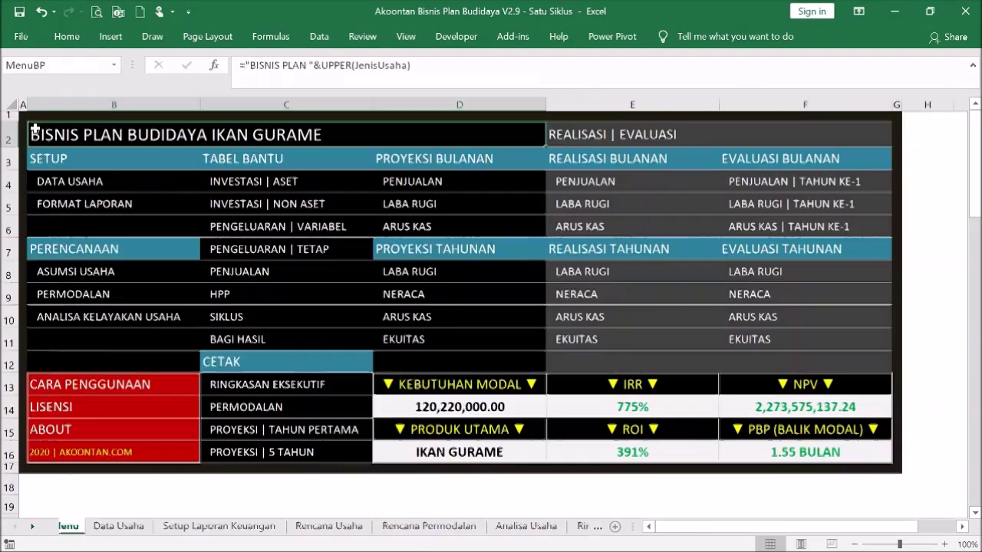
{"action": "left_click", "coordinate": [219, 296]}
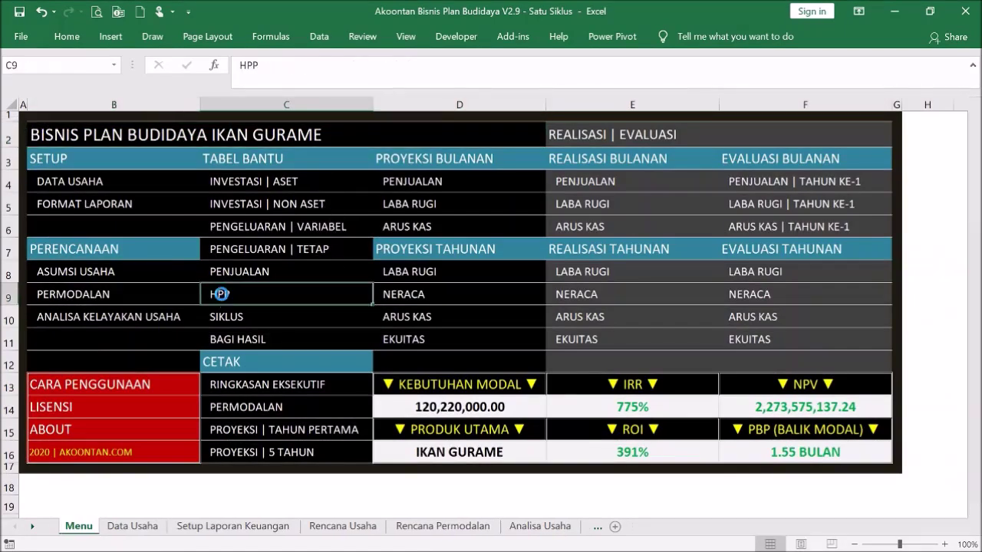
{"action": "left_click", "coordinate": [224, 361]}
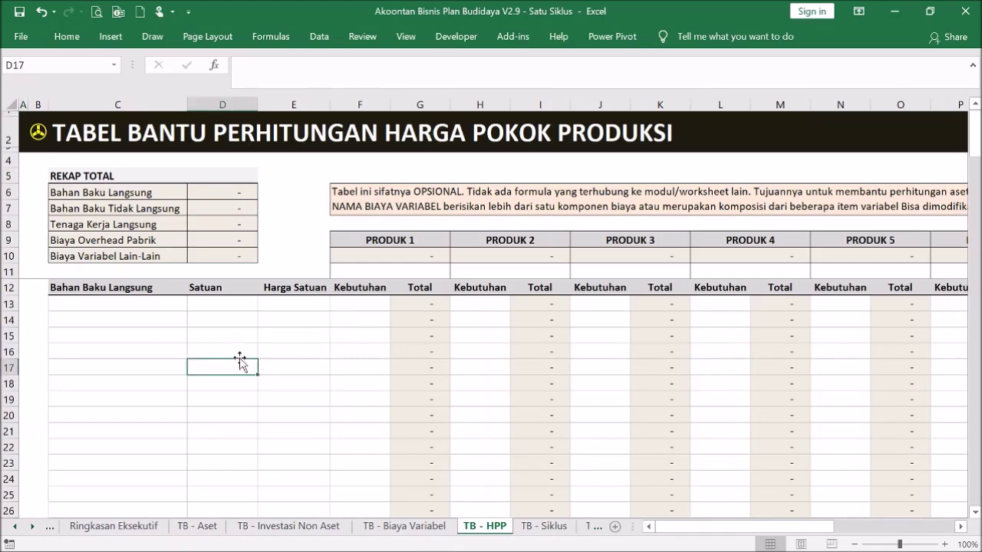
{"action": "left_click", "coordinate": [335, 317]}
{"action": "left_click", "coordinate": [212, 304]}
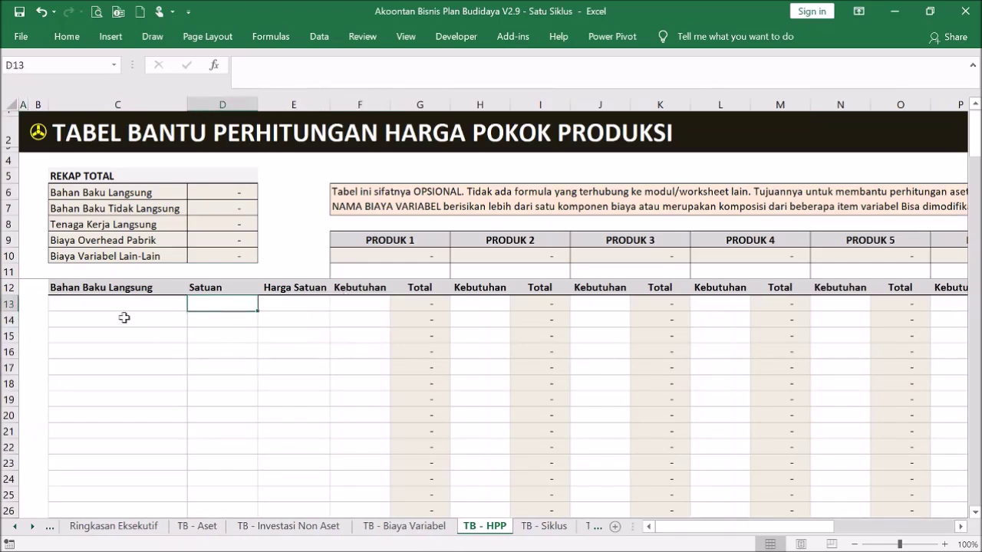
List "Bahan Baku Pupuk 1" and "Bahan Baku Pupuk 2" as the first two Bahan Baku Langsung items
{"action": "left_click", "coordinate": [117, 306]}
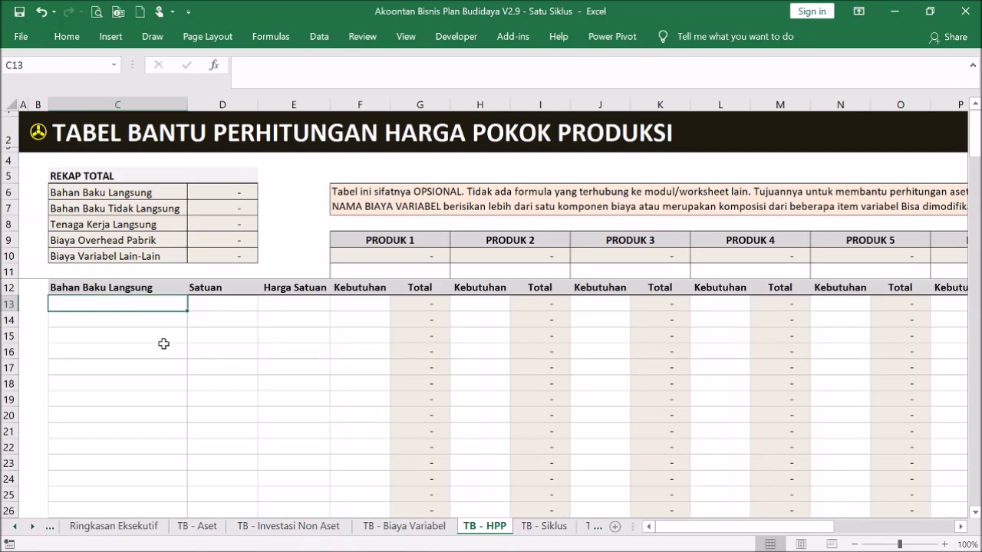
{"action": "type", "text": "P"}
{"action": "type", "text": "Bahan Baku Tidak Langsung"}
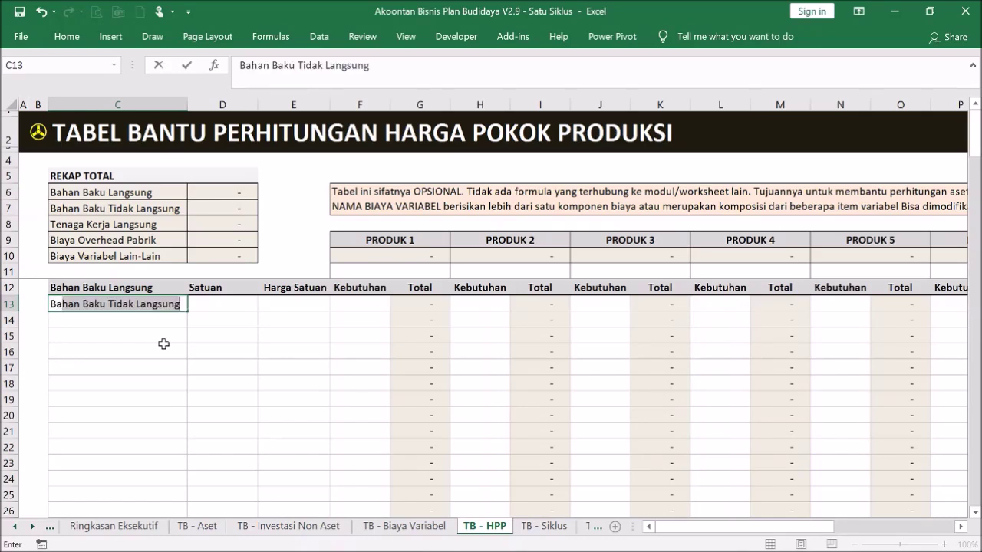
{"action": "type", "text": "Baku Pu"}
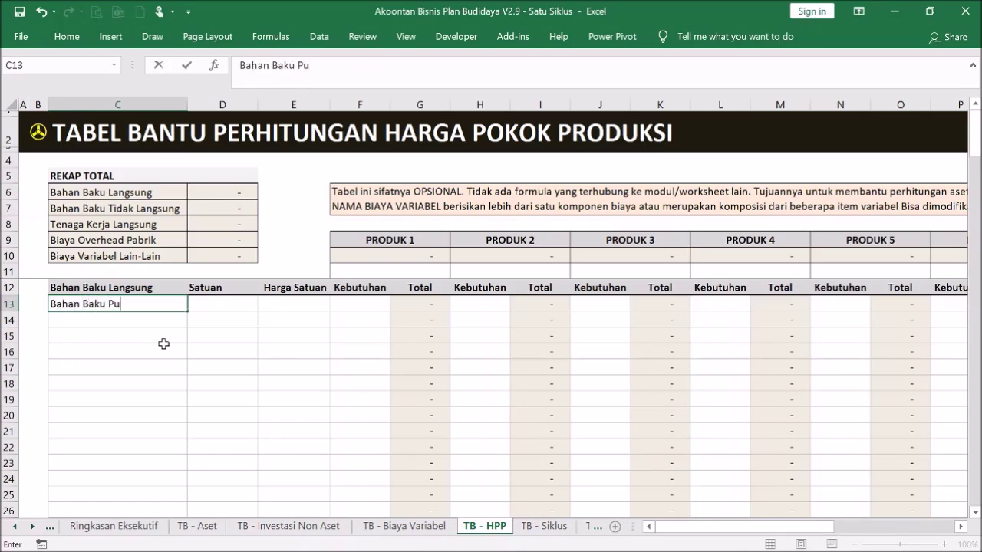
{"action": "type", "text": "puk 1"}
{"action": "key", "text": "Return"}
{"action": "type", "text": "Ba"}
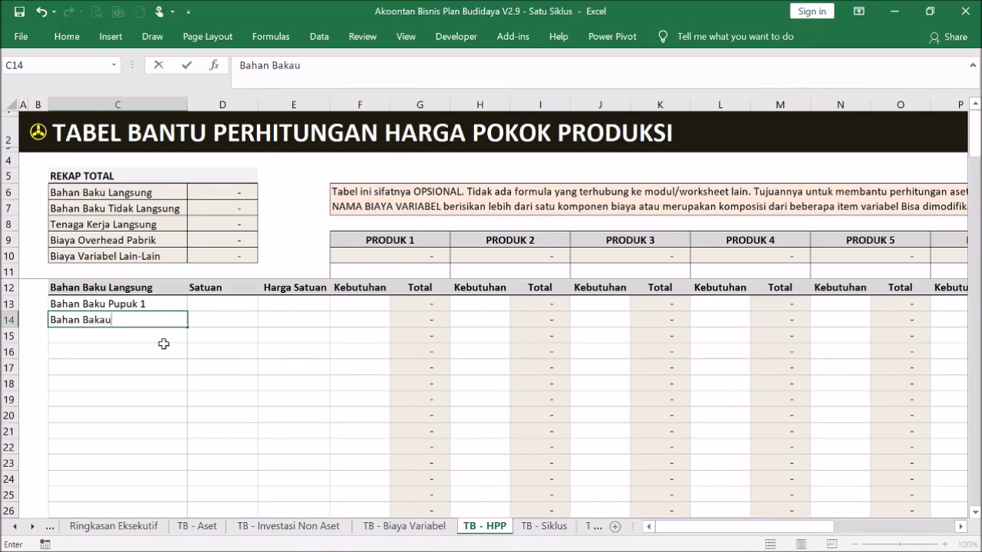
{"action": "type", "text": "han Baku Pul"}
{"action": "key", "text": "BackSpace"}
{"action": "type", "text": "puk 2"}
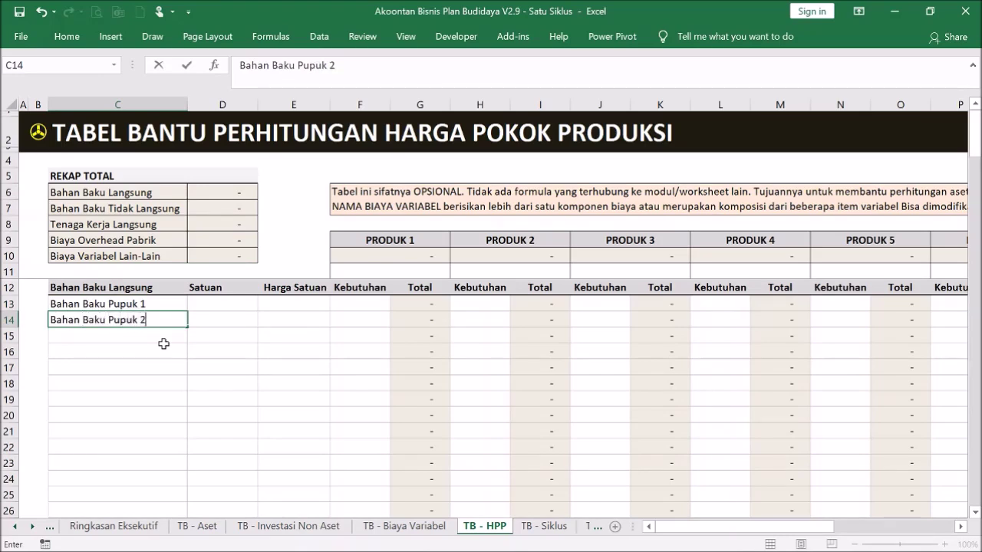
{"action": "key", "text": "Return"}
Set the Satuan of both Pupuk raw materials to "Gram"
{"action": "left_click", "coordinate": [219, 304]}
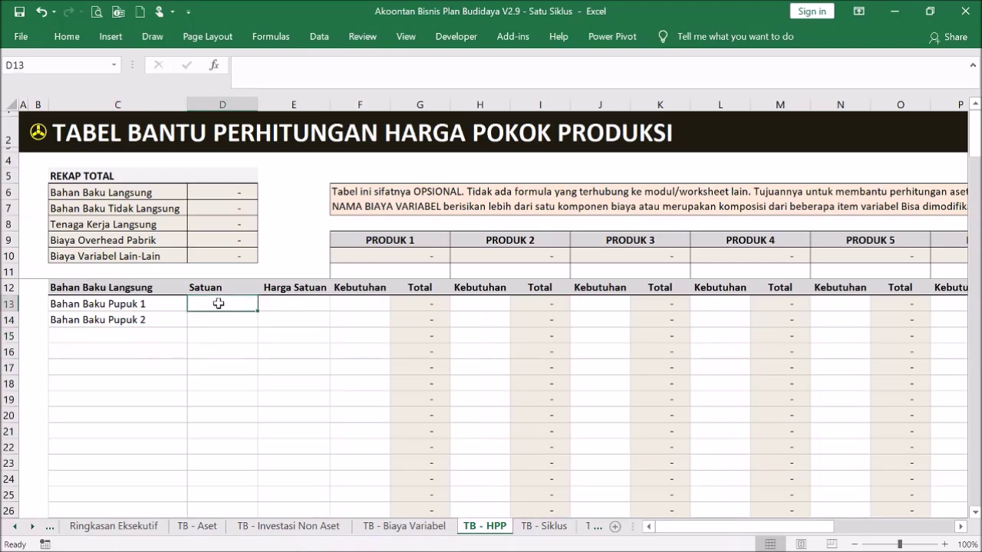
{"action": "type", "text": "Gram"}
{"action": "key", "text": "Return"}
{"action": "type", "text": "Gm"}
{"action": "left_click", "coordinate": [232, 368]}
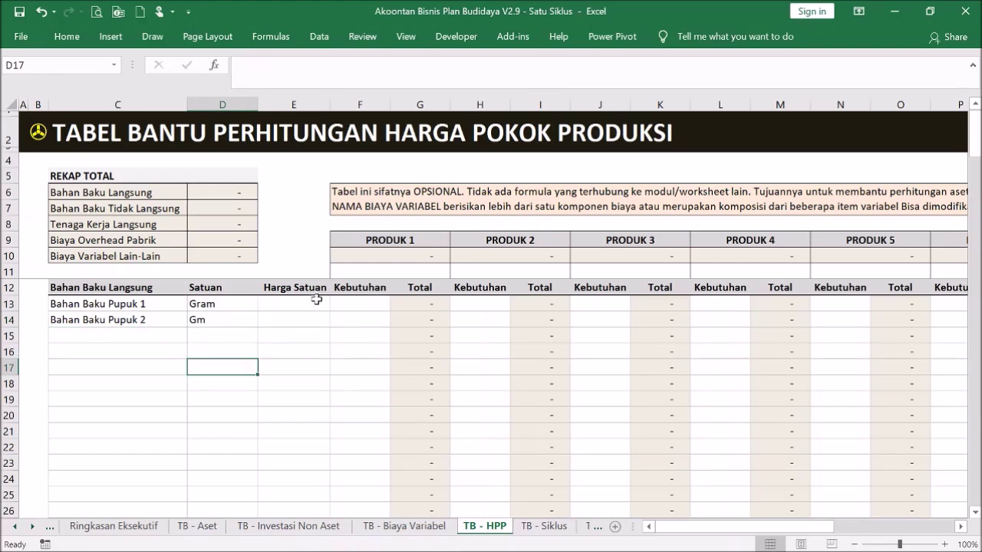
{"action": "left_click", "coordinate": [201, 319]}
{"action": "type", "text": "Gram"}
{"action": "key", "text": "Return"}
Set the Harga Satuan to 10,000 for Bahan Baku Pupuk 1 and 1,000 for Bahan Baku Pupuk 2
{"action": "left_click", "coordinate": [287, 309]}
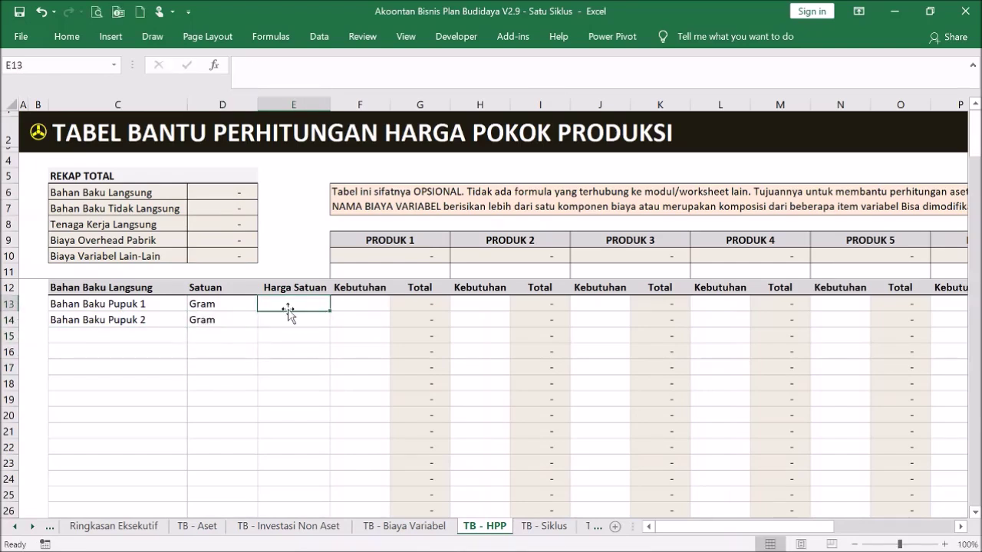
{"action": "type", "text": "10,000"}
{"action": "key", "text": "Return"}
{"action": "type", "text": "1000"}
{"action": "key", "text": "Return"}
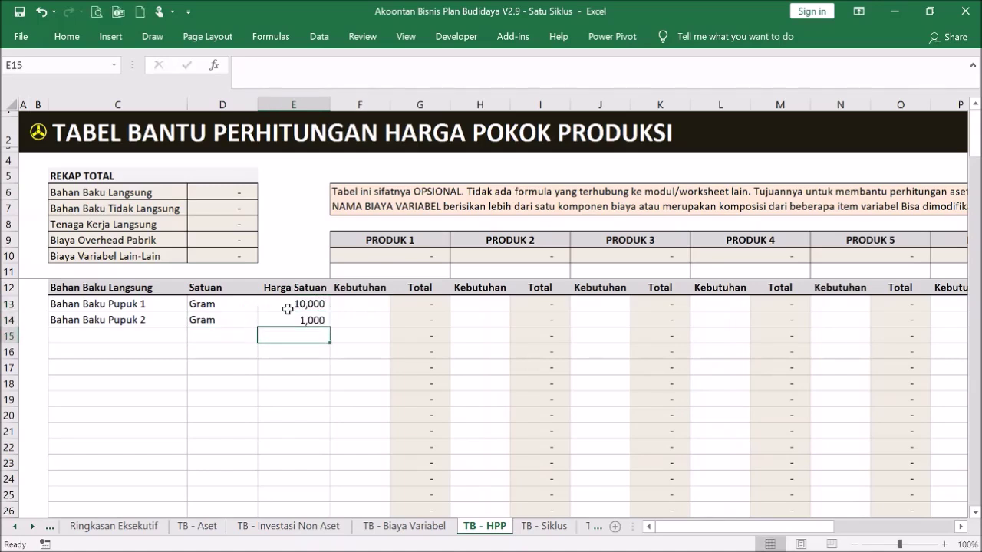
Set the Produk 1 Kebutuhan to 50 for Bahan Baku Pupuk 1 and 30 for Bahan Baku Pupuk 2
{"action": "left_click", "coordinate": [370, 301]}
{"action": "type", "text": "50"}
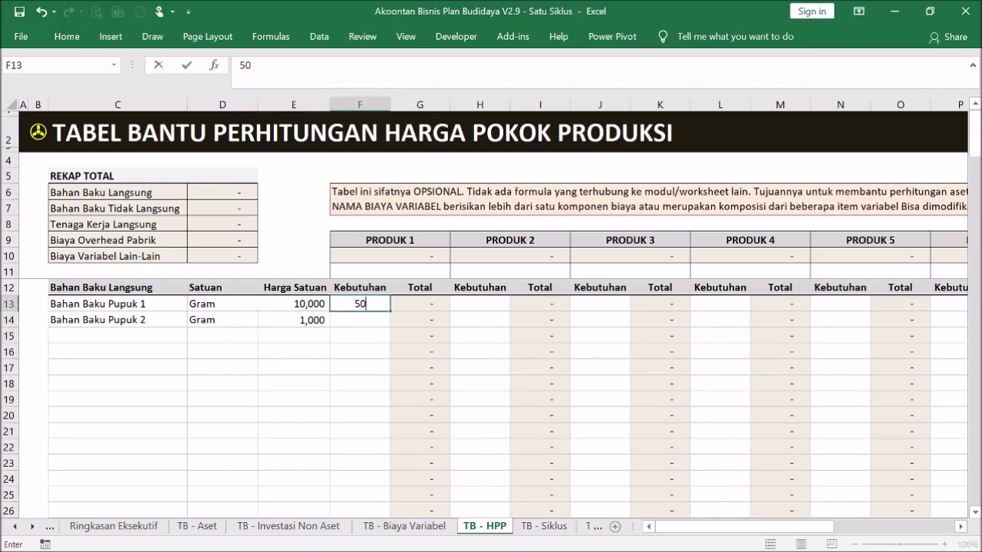
{"action": "key", "text": "Return"}
{"action": "type", "text": "30"}
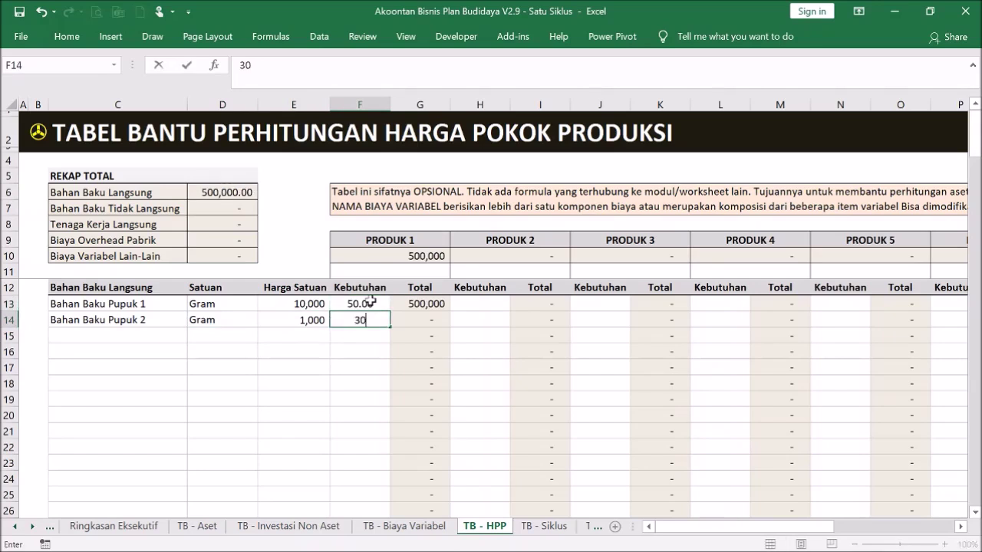
{"action": "key", "text": "Return"}
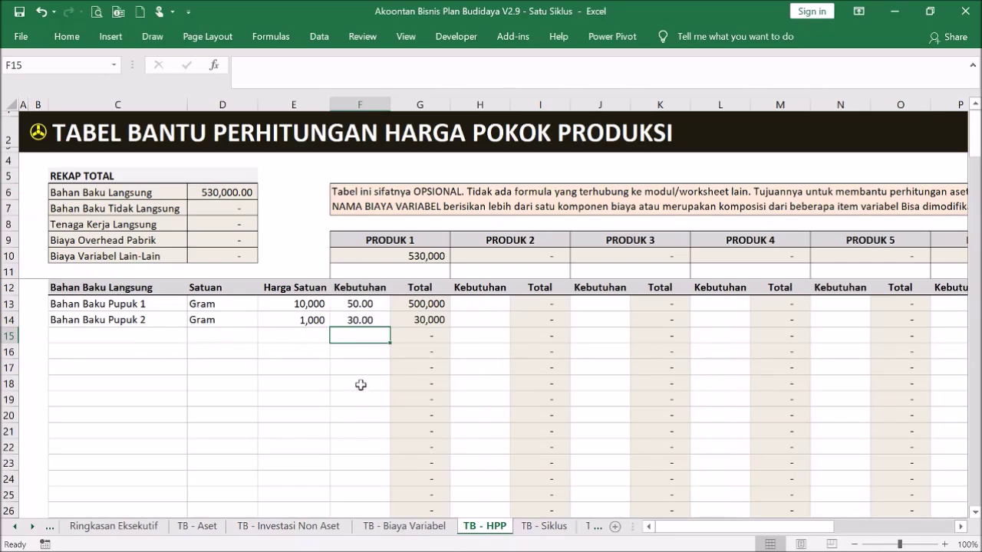
Label Produk 1 as "PUPUK" and Produk 2 as "PAKAN" in the row beneath the product totals
{"action": "left_click", "coordinate": [387, 270]}
{"action": "type", "text": "PUPUK"}
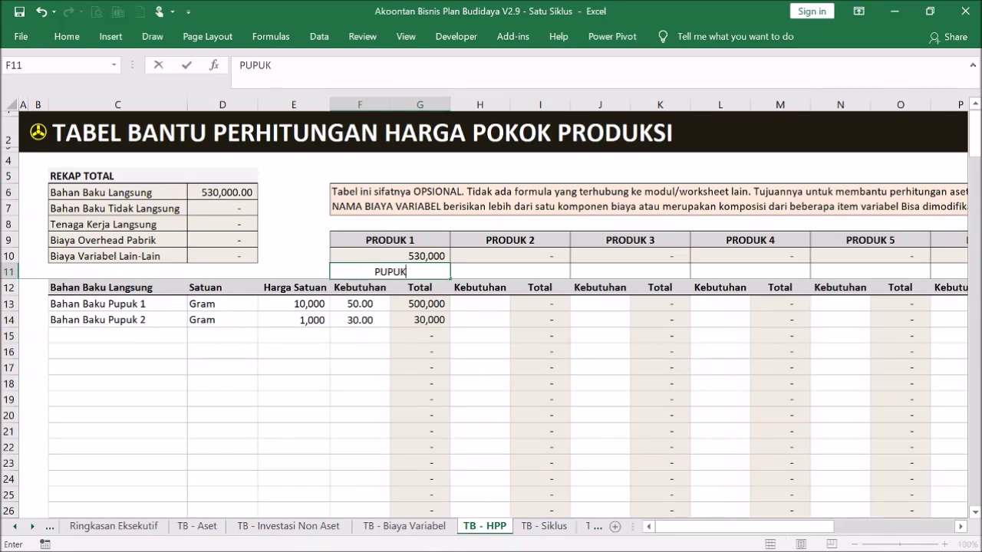
{"action": "key", "text": "Return"}
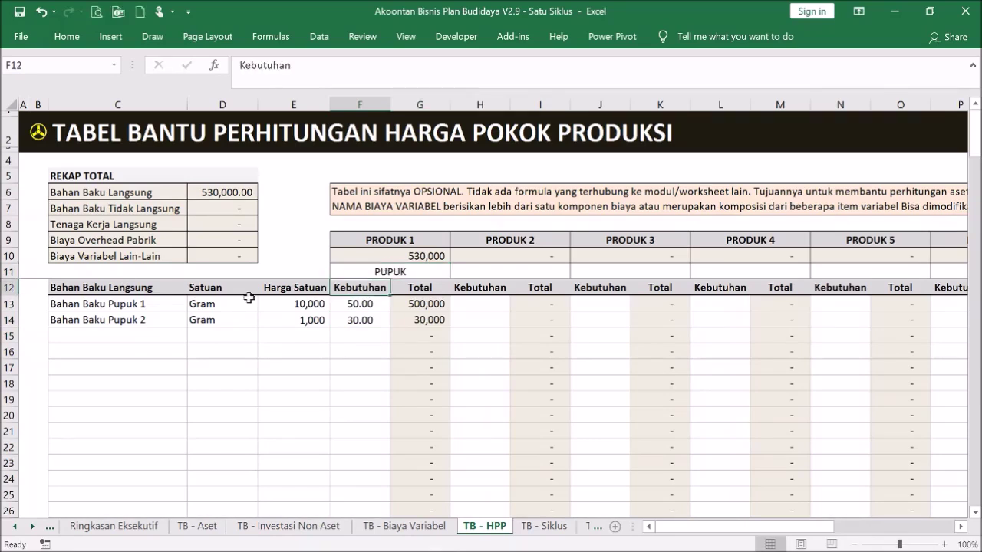
{"action": "left_click_drag", "start_coordinate": [129, 305], "coordinate": [350, 380]}
{"action": "left_click", "coordinate": [167, 337]}
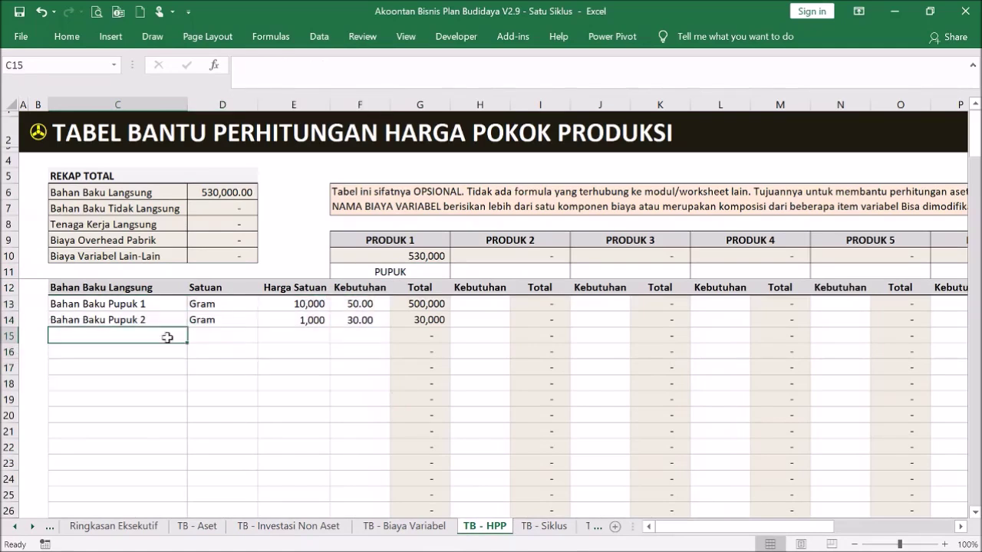
{"action": "left_click", "coordinate": [476, 272]}
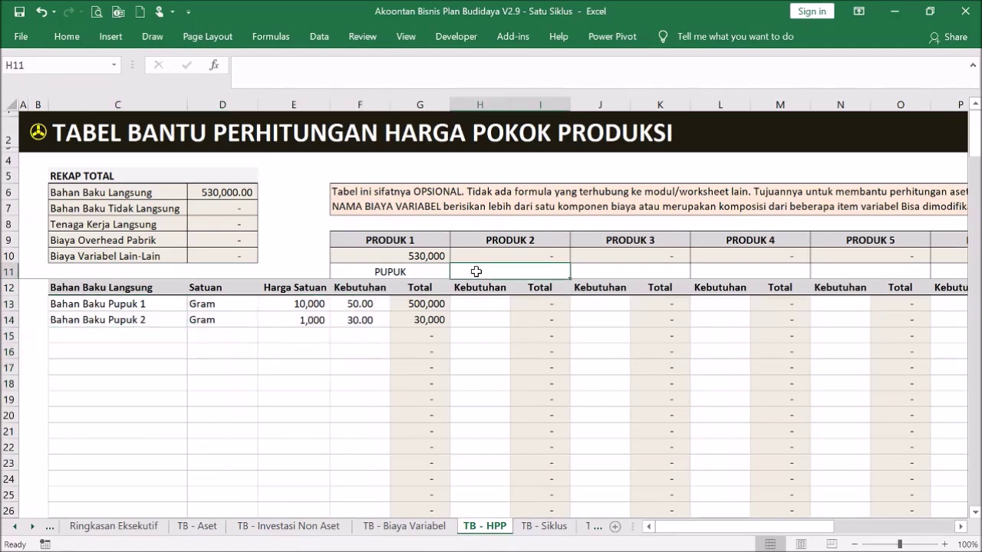
{"action": "type", "text": "PAKAN"}
{"action": "key", "text": "Return"}
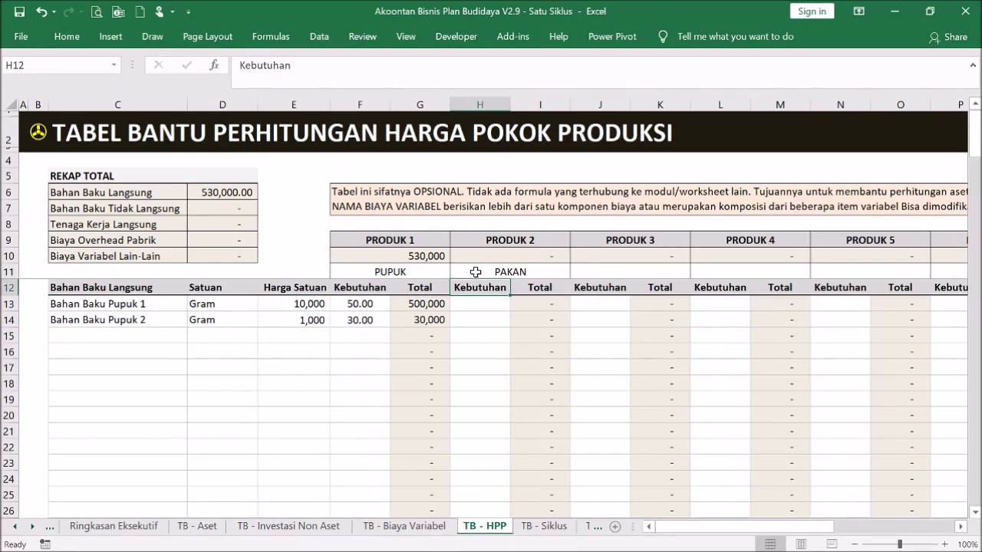
Add "Rumput" and "Bekatul" as the third and fourth Bahan Baku Langsung items
{"action": "left_click", "coordinate": [156, 337]}
{"action": "type", "text": "Rumput"}
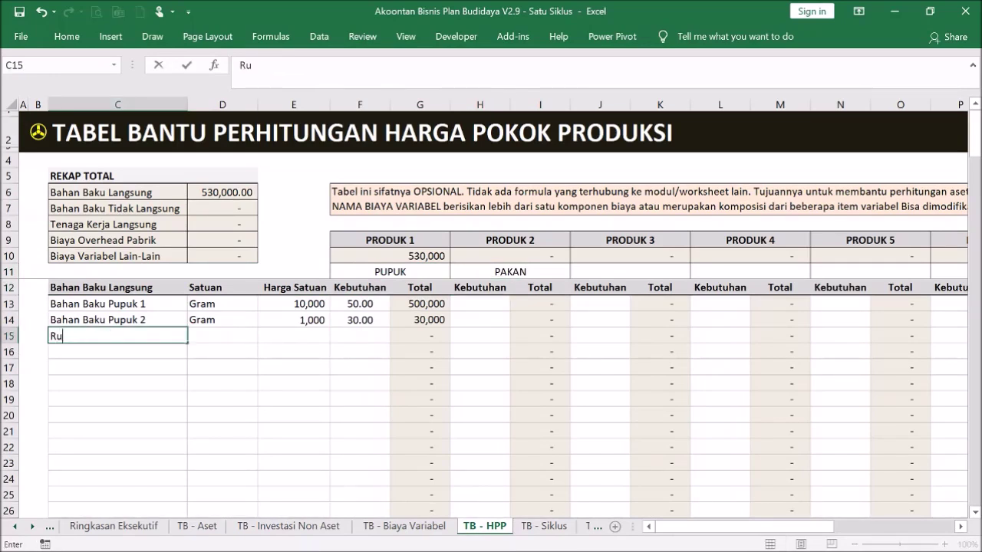
{"action": "key", "text": "Return"}
{"action": "type", "text": "BEkat"}
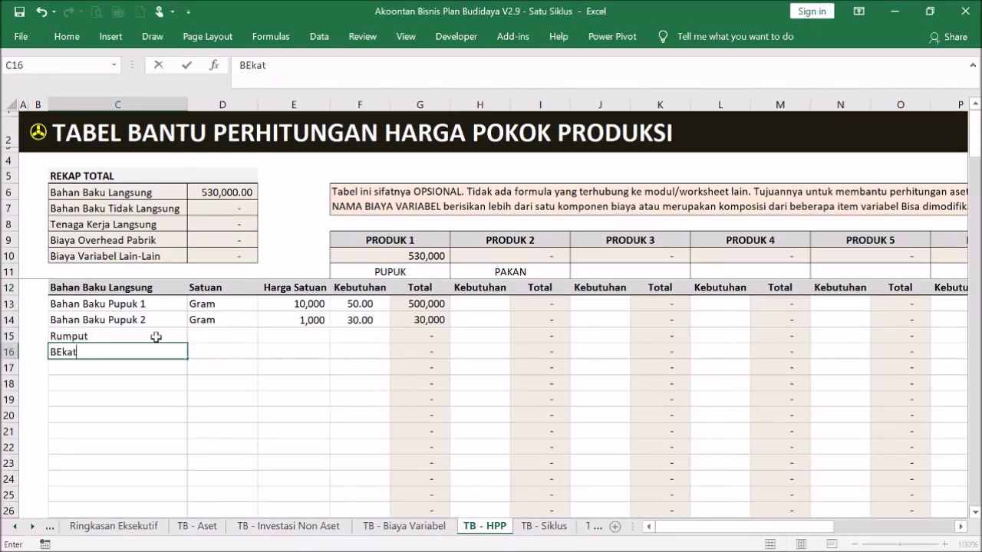
{"action": "key", "text": "Return"}
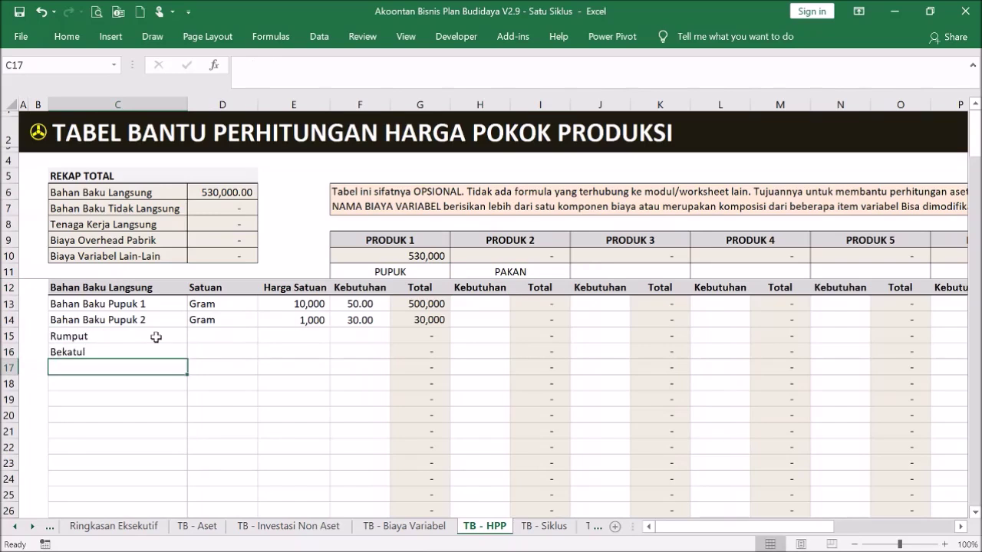
Set the Satuan of both Rumput and Bekatul to "Gram"
{"action": "left_click", "coordinate": [228, 329]}
{"action": "type", "text": "Gram"}
{"action": "key", "text": "Return"}
{"action": "type", "text": "Gm"}
{"action": "key", "text": "Return"}
{"action": "left_click", "coordinate": [206, 351]}
{"action": "type", "text": "Gram"}
{"action": "key", "text": "Return"}
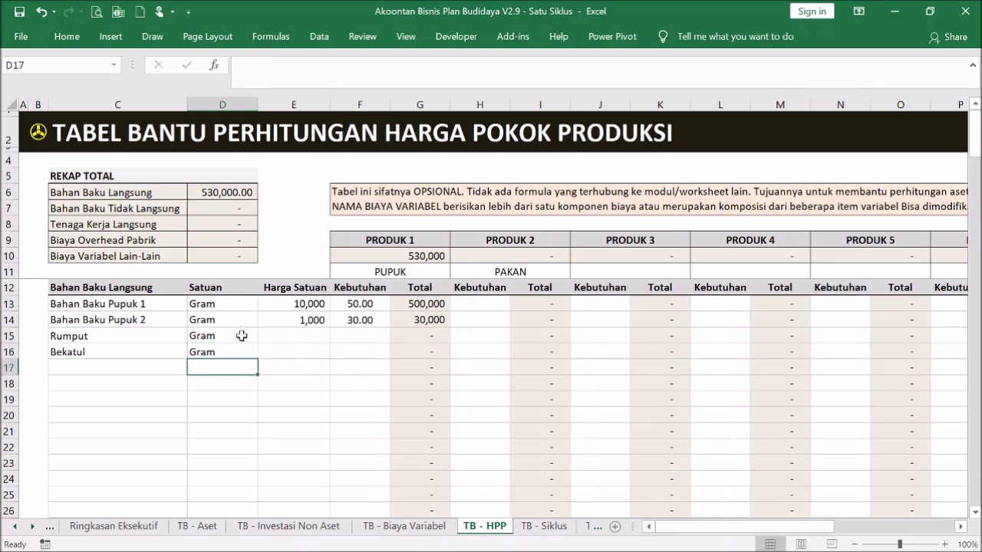
Set the Harga Satuan to 200 for Rumput and 300 for Bekatul
{"action": "left_click", "coordinate": [312, 335]}
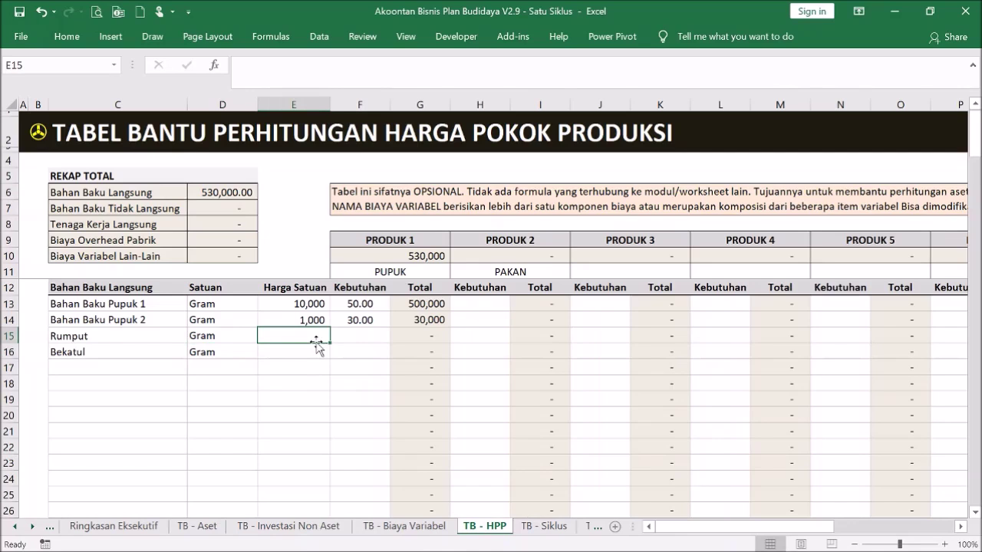
{"action": "type", "text": "2"}
{"action": "key", "text": "Return"}
{"action": "type", "text": "300"}
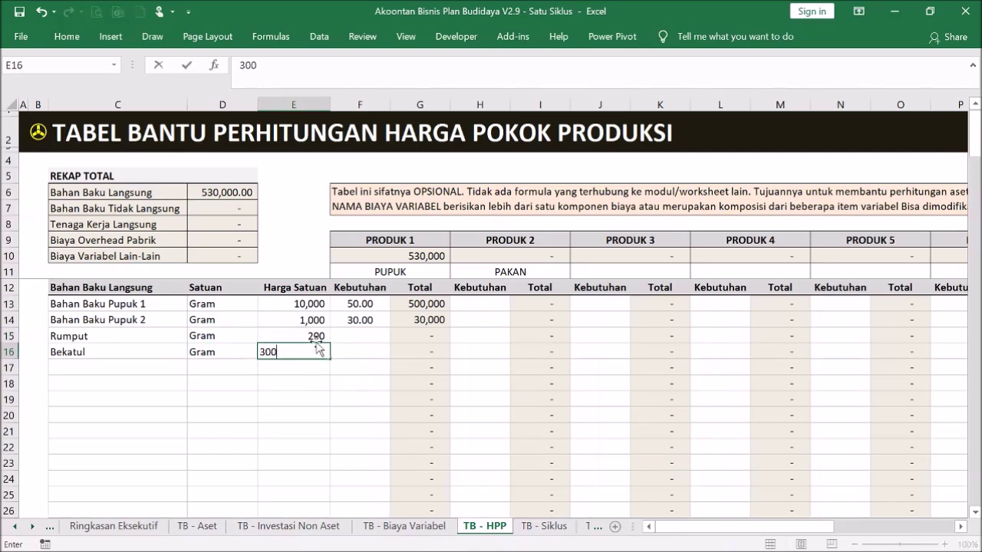
{"action": "key", "text": "Return"}
Set the Produk 2 Kebutuhan to 500 for Rumput and 600 for Bekatul
{"action": "left_click", "coordinate": [483, 335]}
{"action": "type", "text": "500"}
{"action": "key", "text": "Return"}
{"action": "type", "text": "600"}
{"action": "key", "text": "Return"}
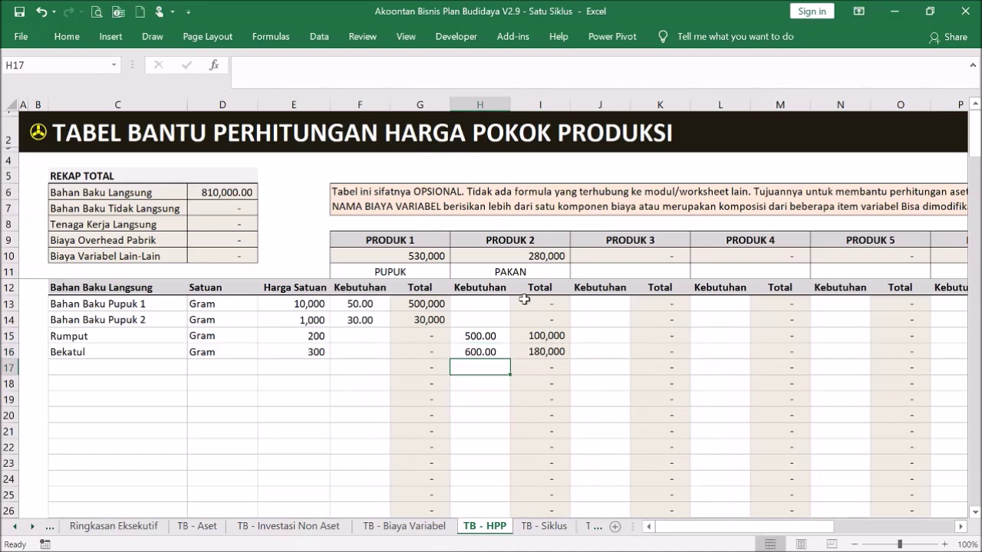
Examine the Produk 1 and Produk 2 totals and the Bahan Baku Tidak Langsung, Tenaga Kerja Langsung and Overhead Pabrik sections
{"action": "left_click", "coordinate": [423, 255]}
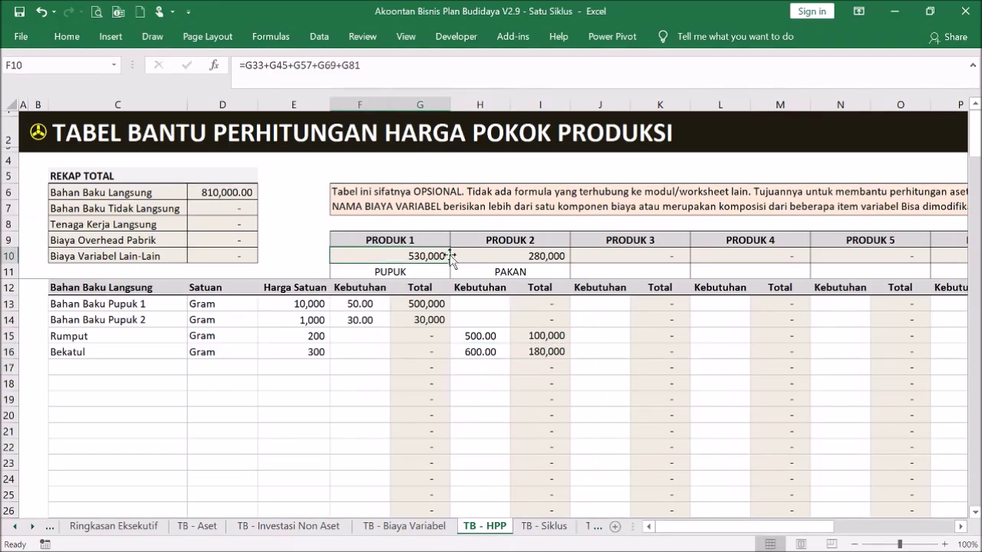
{"action": "left_click", "coordinate": [509, 257]}
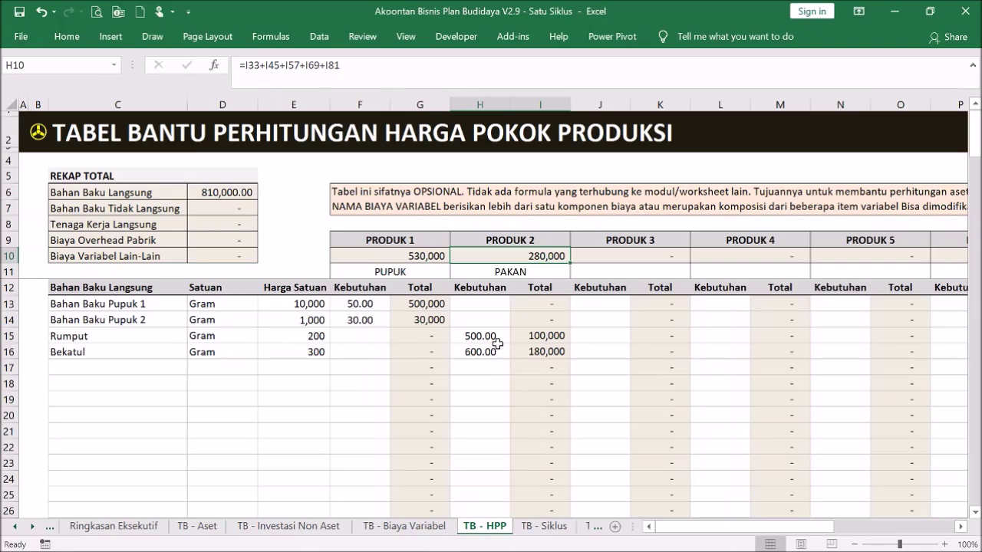
{"action": "scroll", "coordinate": [497, 343], "scroll_direction": "down", "scroll_amount": 6}
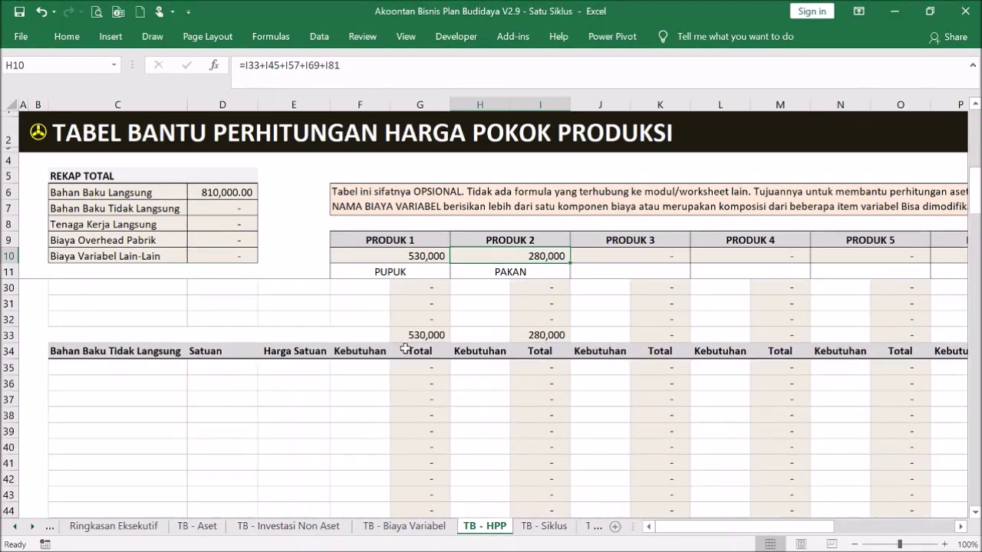
{"action": "left_click_drag", "start_coordinate": [119, 372], "coordinate": [236, 441]}
{"action": "scroll", "coordinate": [312, 400], "scroll_direction": "down", "scroll_amount": 1}
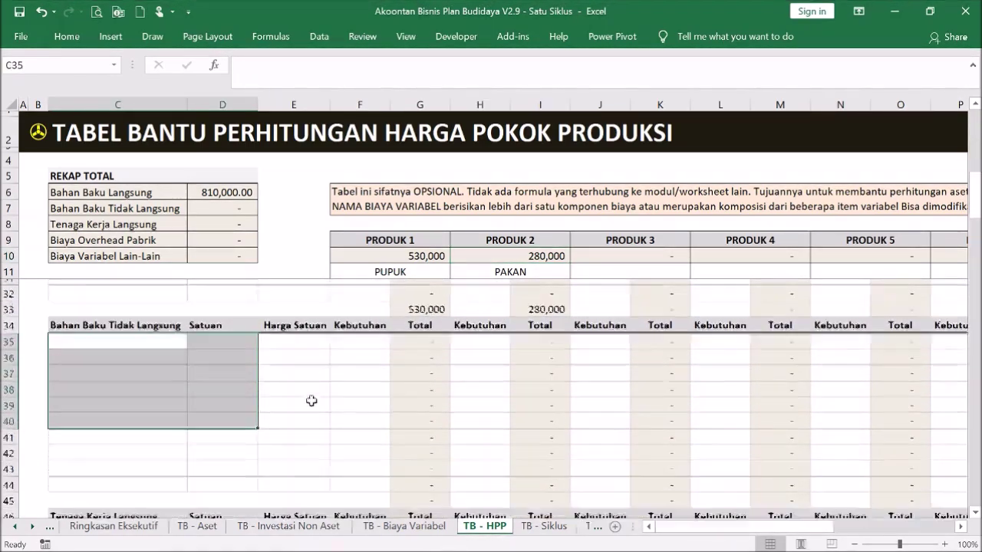
{"action": "scroll", "coordinate": [312, 401], "scroll_direction": "down", "scroll_amount": 4}
{"action": "left_click_drag", "start_coordinate": [115, 379], "coordinate": [225, 401]}
{"action": "scroll", "coordinate": [230, 399], "scroll_direction": "down", "scroll_amount": 3}
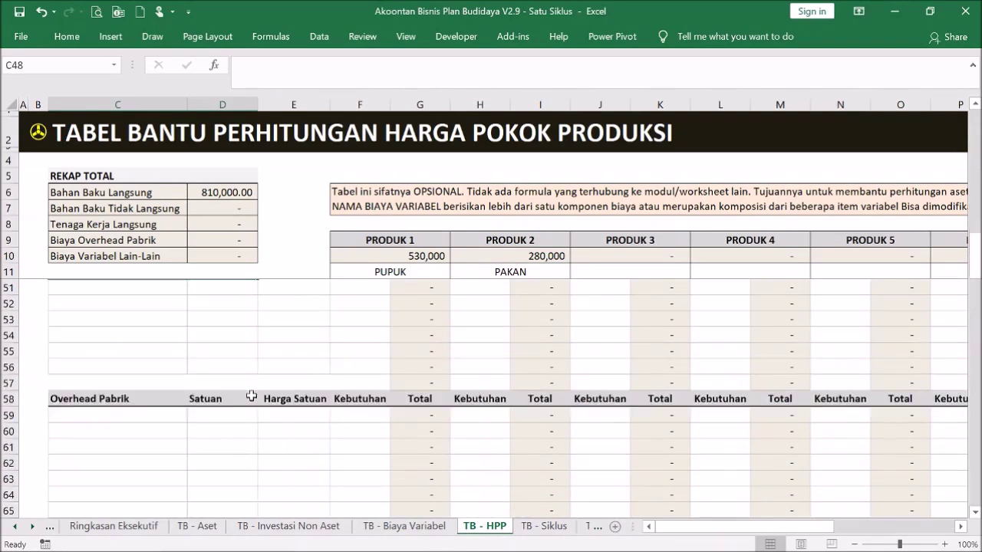
{"action": "scroll", "coordinate": [251, 397], "scroll_direction": "down", "scroll_amount": 2}
{"action": "left_click_drag", "start_coordinate": [139, 338], "coordinate": [171, 348]}
{"action": "scroll", "coordinate": [214, 460], "scroll_direction": "up", "scroll_amount": 5}
{"action": "scroll", "coordinate": [217, 419], "scroll_direction": "up", "scroll_amount": 10}
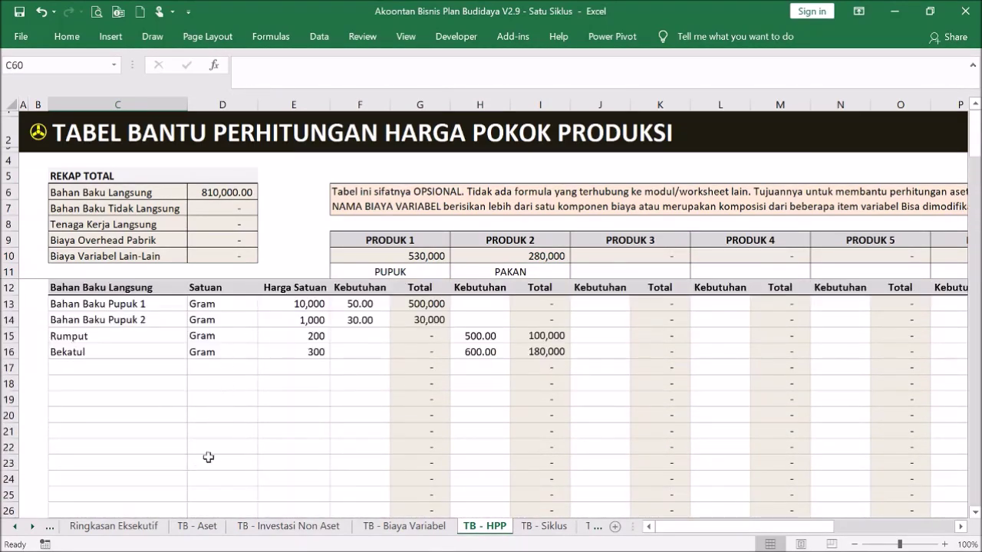
Copy the REKAP TOTAL names and amounts as values into the Rencana Usaha sheet's Biaya Variabel list, starting at item 1
{"action": "left_click_drag", "start_coordinate": [205, 192], "coordinate": [223, 255]}
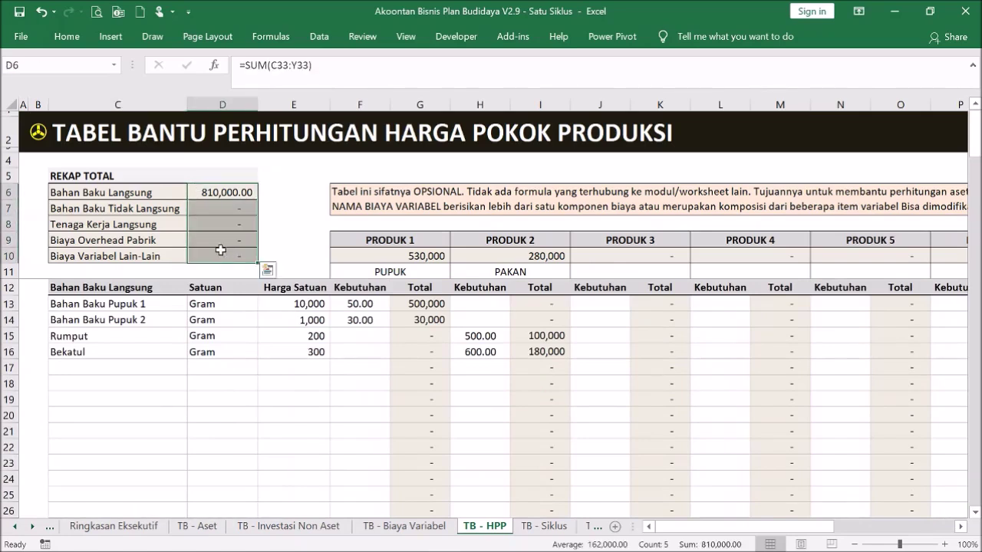
{"action": "left_click_drag", "start_coordinate": [150, 191], "coordinate": [216, 191]}
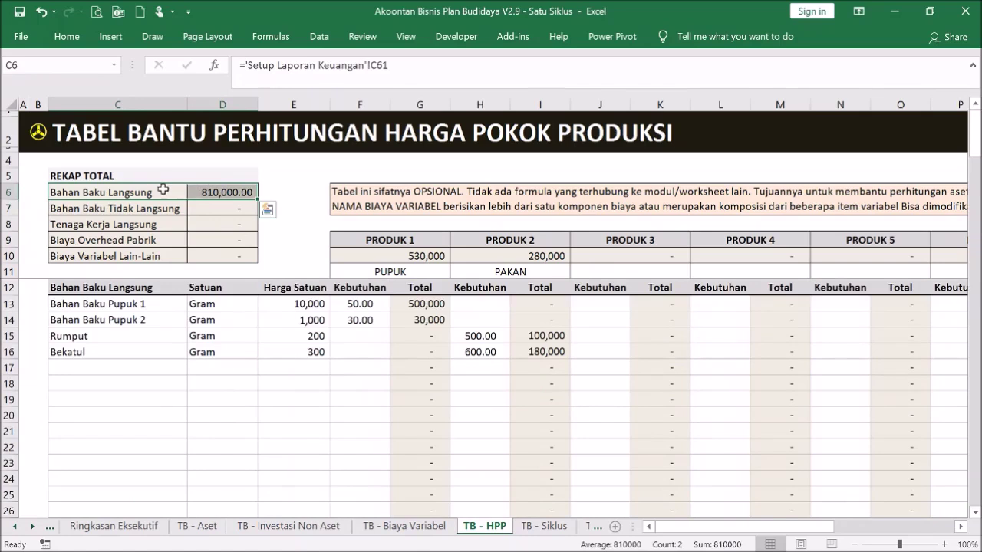
{"action": "left_click_drag", "start_coordinate": [163, 189], "coordinate": [224, 256]}
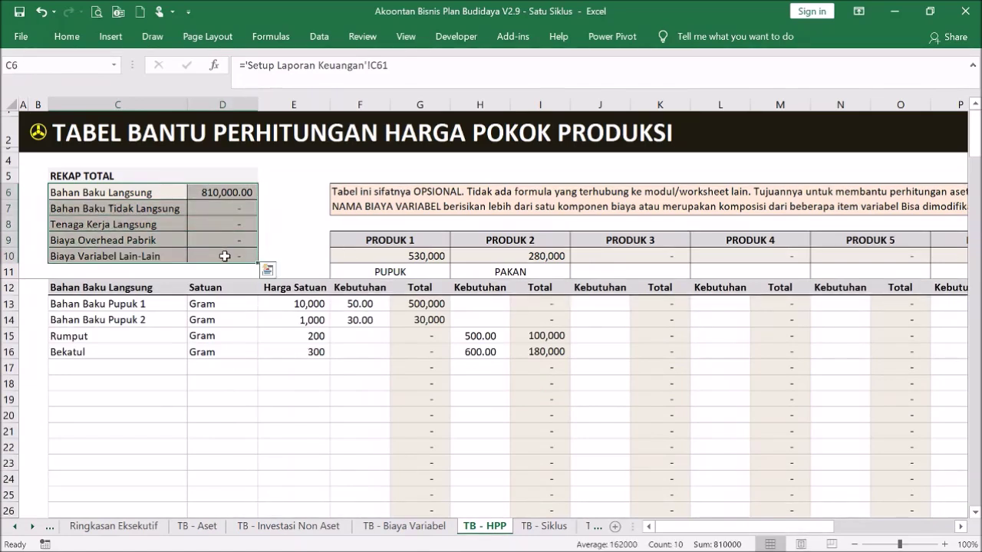
{"action": "right_click", "coordinate": [228, 251]}
{"action": "left_click", "coordinate": [274, 221]}
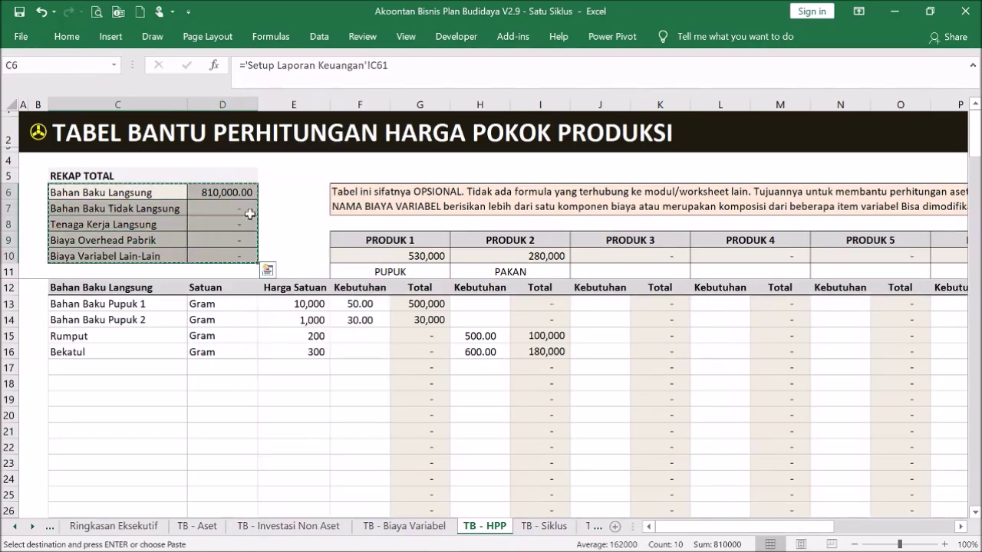
{"action": "left_click", "coordinate": [40, 132]}
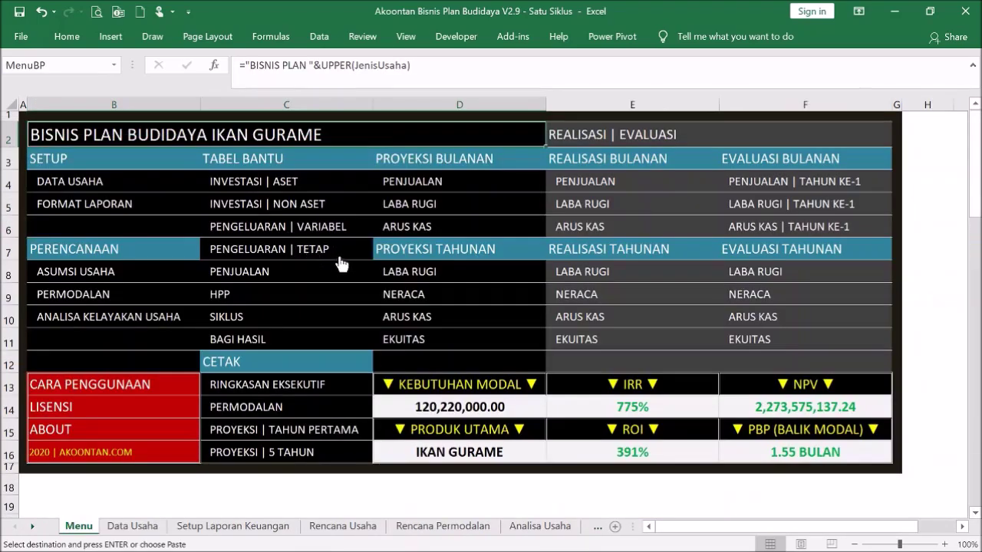
{"action": "left_click", "coordinate": [116, 284]}
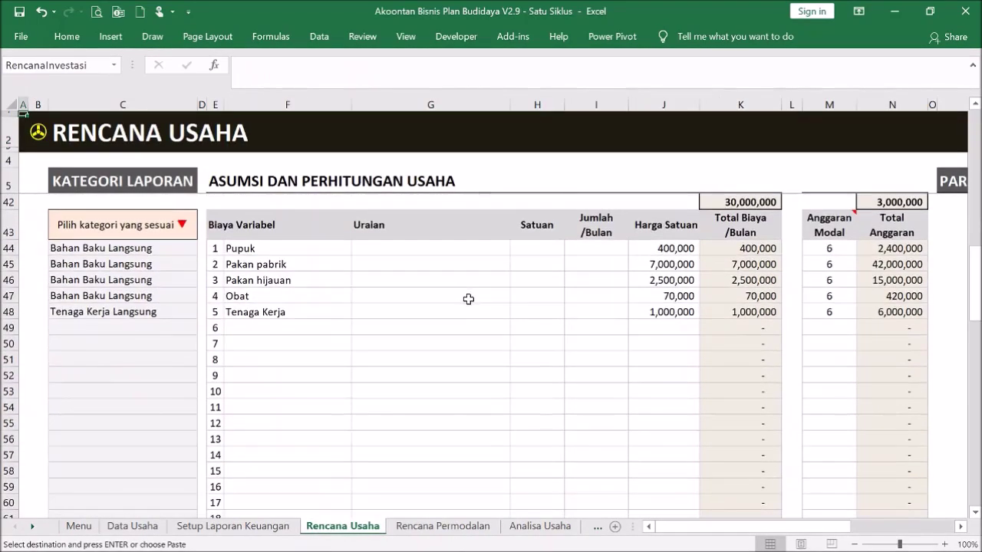
{"action": "left_click", "coordinate": [291, 341]}
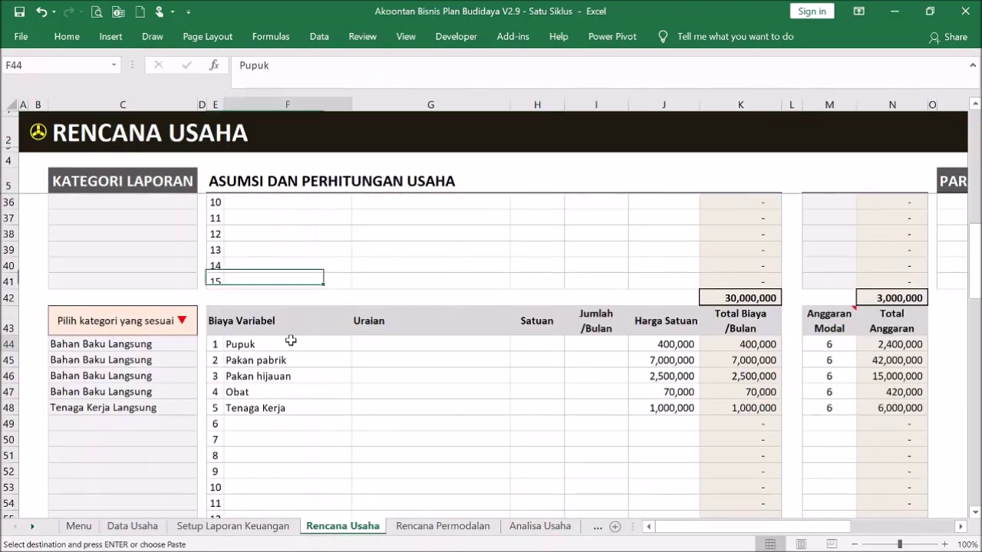
{"action": "right_click", "coordinate": [292, 342]}
{"action": "left_click", "coordinate": [345, 249]}
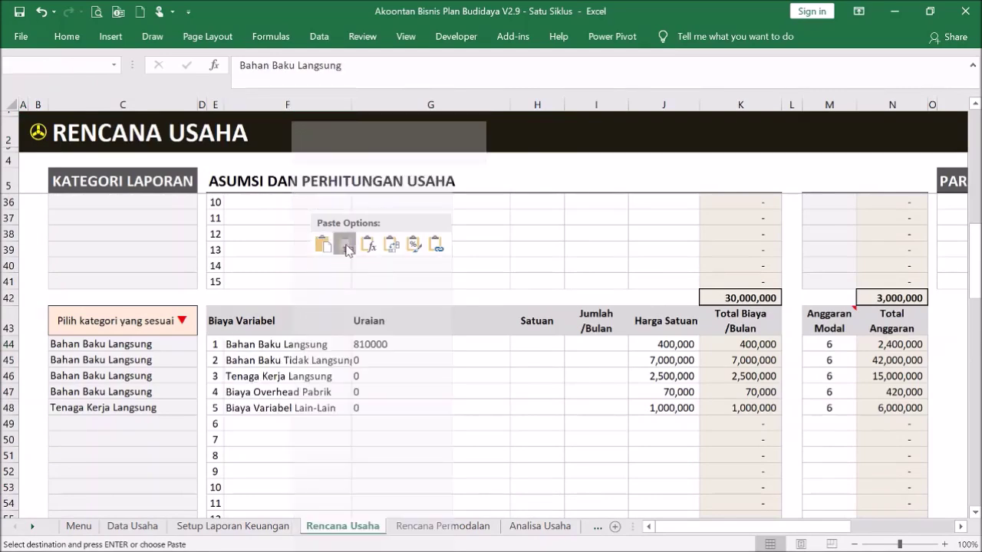
Copy the five amounts from the Uraian column as values into Harga Satuan for Biaya Variabel items 1 to 5
{"action": "left_click", "coordinate": [402, 343]}
{"action": "left_click_drag", "start_coordinate": [402, 343], "coordinate": [414, 402]}
{"action": "right_click", "coordinate": [413, 401]}
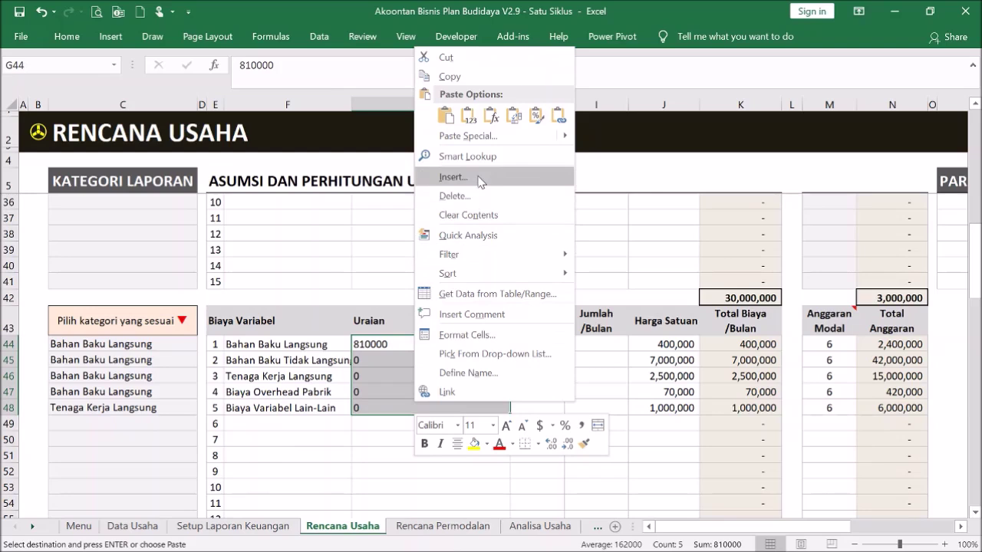
{"action": "left_click", "coordinate": [449, 76]}
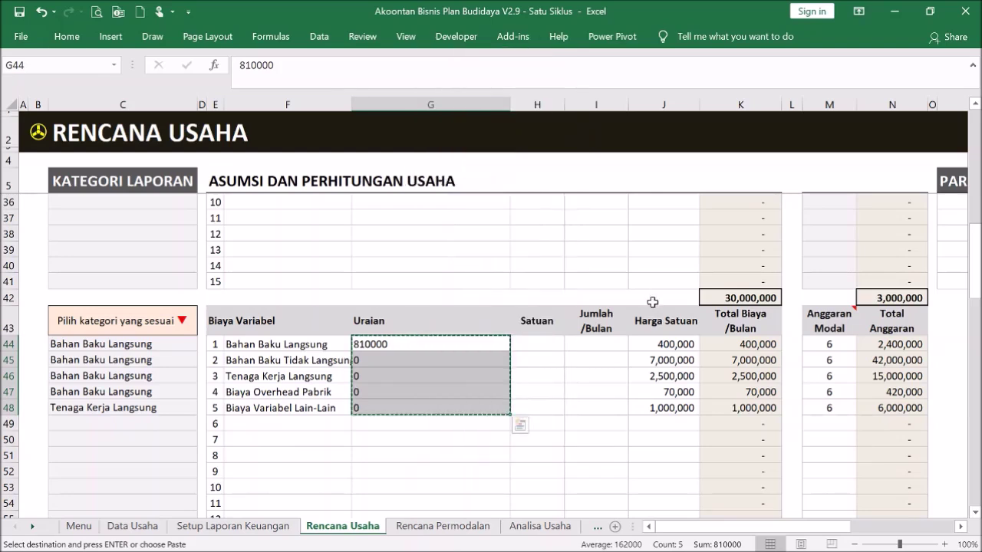
{"action": "left_click", "coordinate": [668, 343]}
{"action": "right_click", "coordinate": [668, 343]}
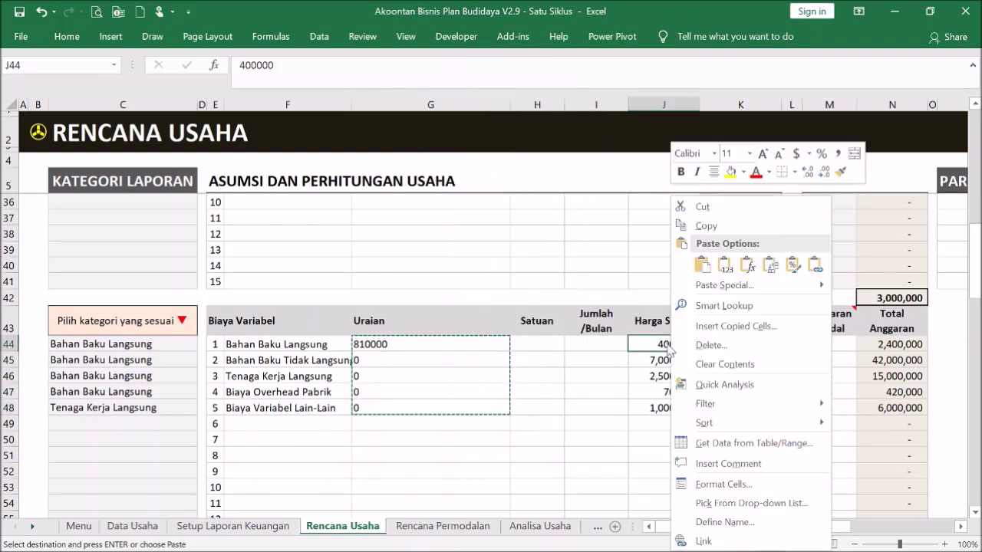
{"action": "left_click", "coordinate": [724, 265]}
Clear the pasted amounts from the Uraian cells of Biaya Variabel items 1 to 5
{"action": "left_click_drag", "start_coordinate": [477, 346], "coordinate": [483, 397]}
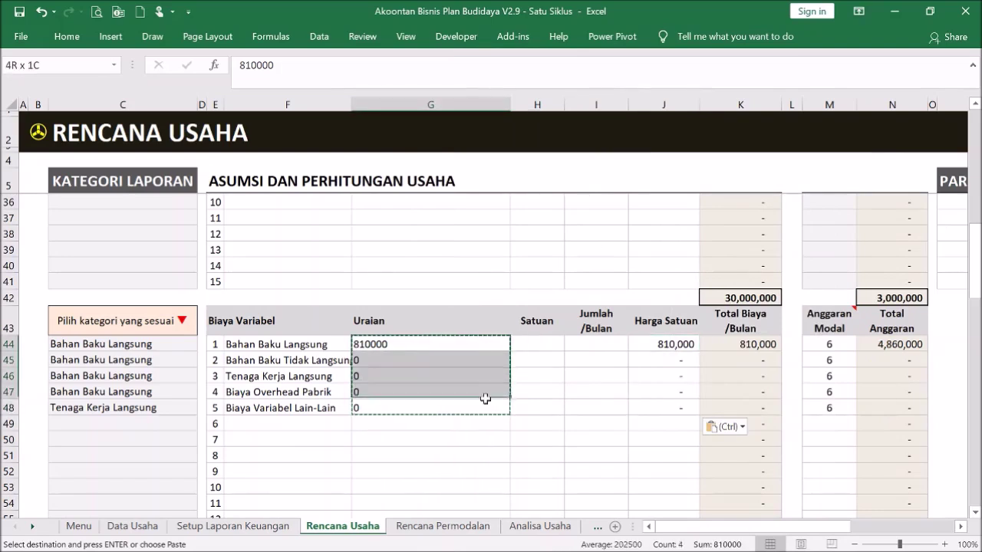
{"action": "key", "text": "Delete"}
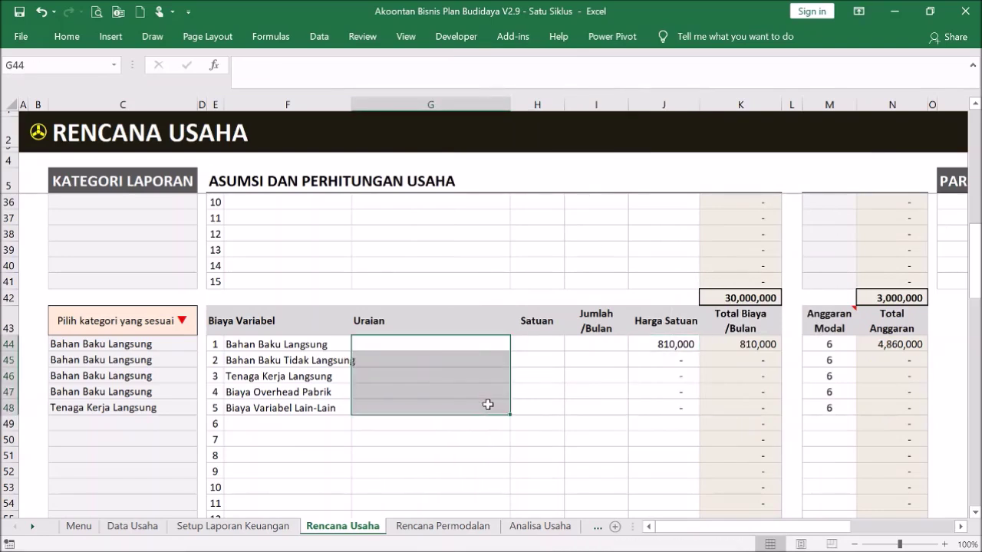
{"action": "left_click", "coordinate": [488, 405]}
Copy the five Biaya Variabel names into the matching Kategori Laporan cells, starting at the first item
{"action": "left_click_drag", "start_coordinate": [258, 344], "coordinate": [268, 407]}
{"action": "right_click", "coordinate": [270, 409]}
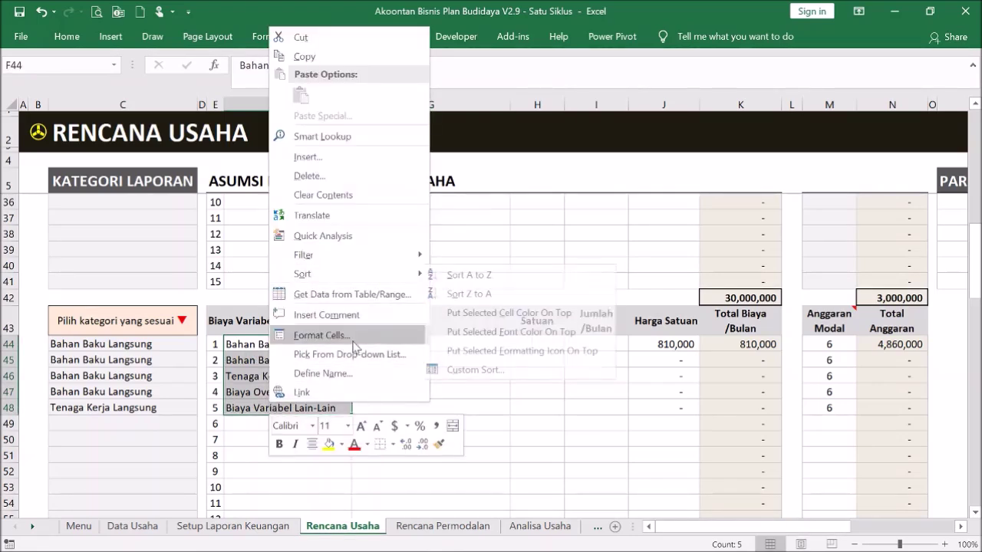
{"action": "left_click", "coordinate": [342, 64]}
{"action": "left_click", "coordinate": [192, 342]}
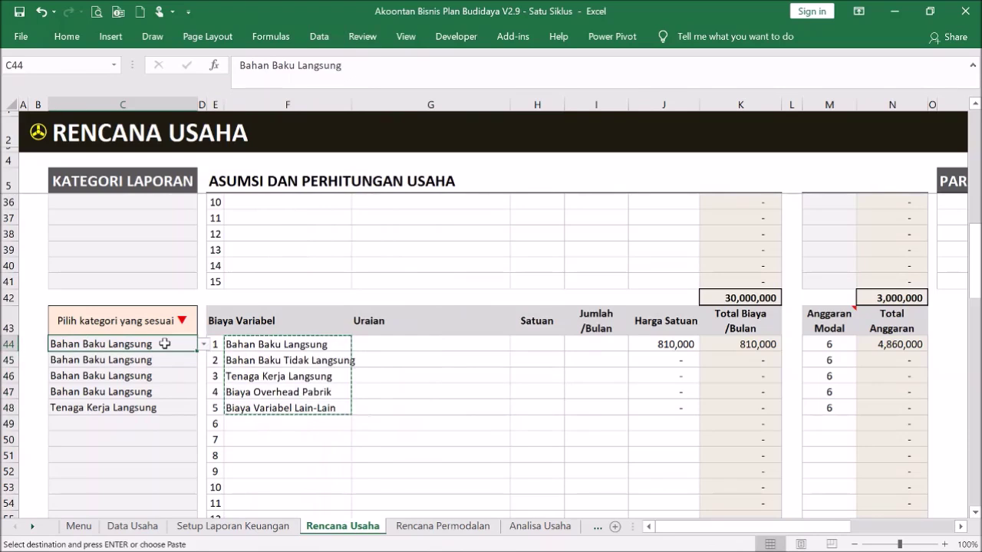
{"action": "right_click", "coordinate": [192, 343]}
{"action": "left_click", "coordinate": [220, 243]}
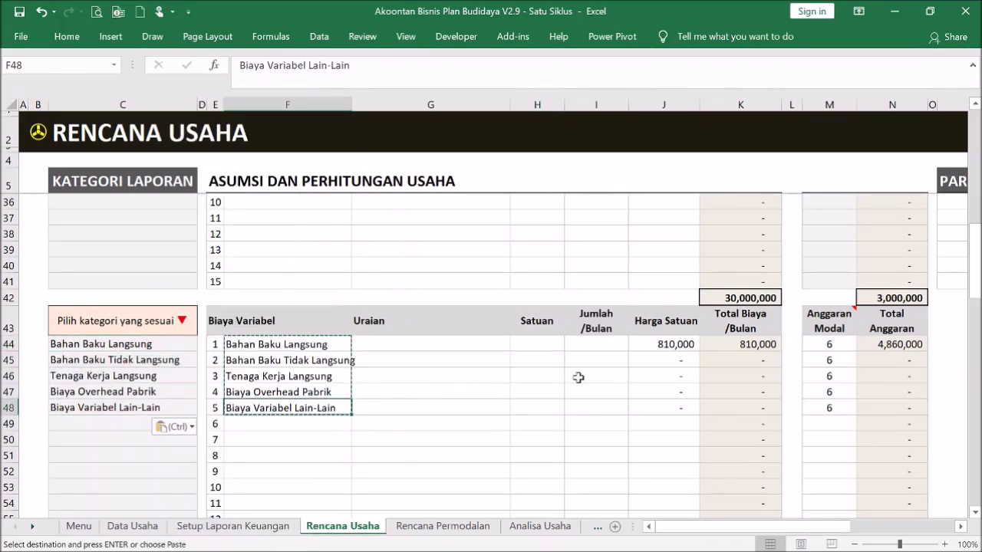
Undo the last four edits to the Biaya Variabel table, back through the category, Uraian, Harga Satuan and recap changes
{"action": "left_click", "coordinate": [583, 441]}
{"action": "key", "text": "ctrl+z"}
{"action": "key", "text": "ctrl+z"}
{"action": "key", "text": "ctrl+z"}
{"action": "key", "text": "ctrl+z"}
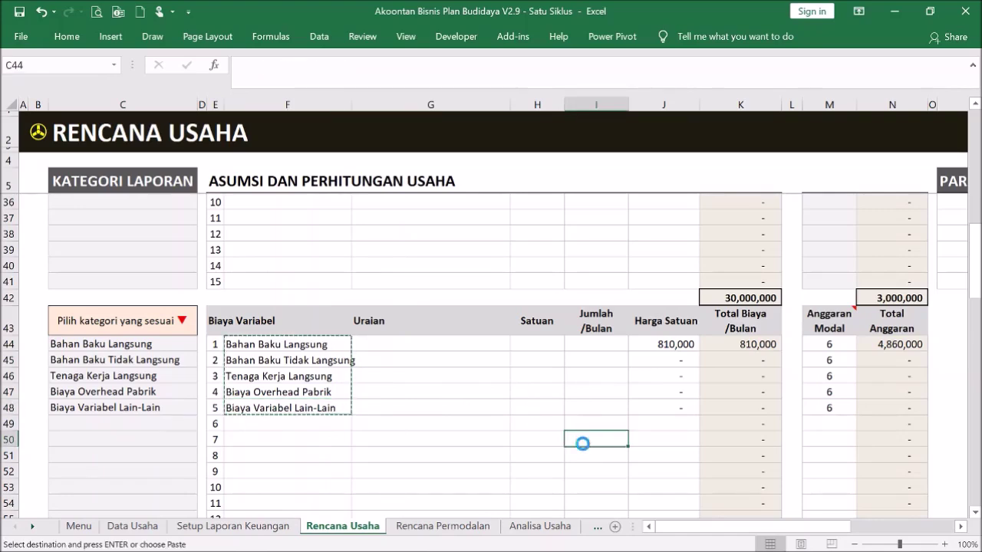
Undo the Pakan quantities entered for the materials in the HPP helper table
{"action": "key", "text": "ctrl+z"}
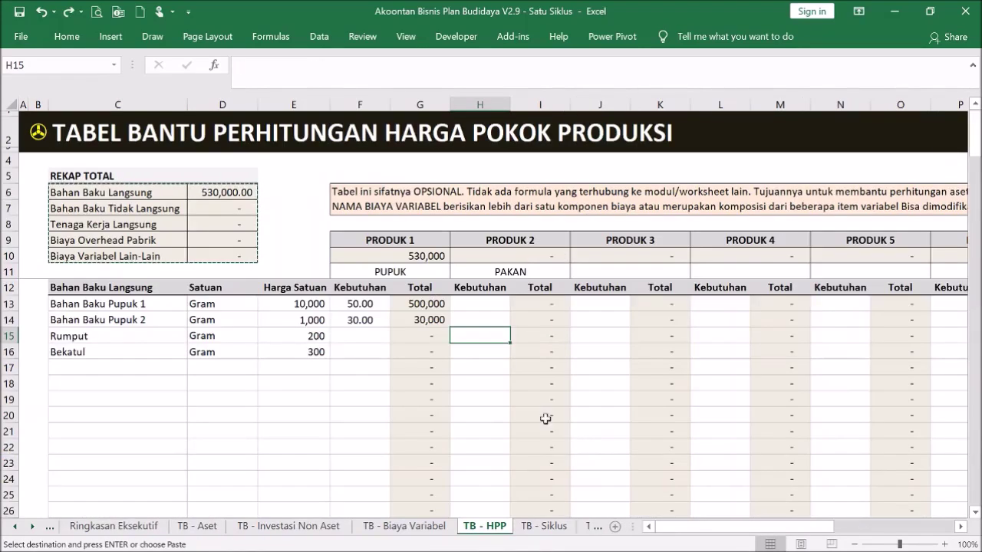
{"action": "key", "text": "ctrl+z"}
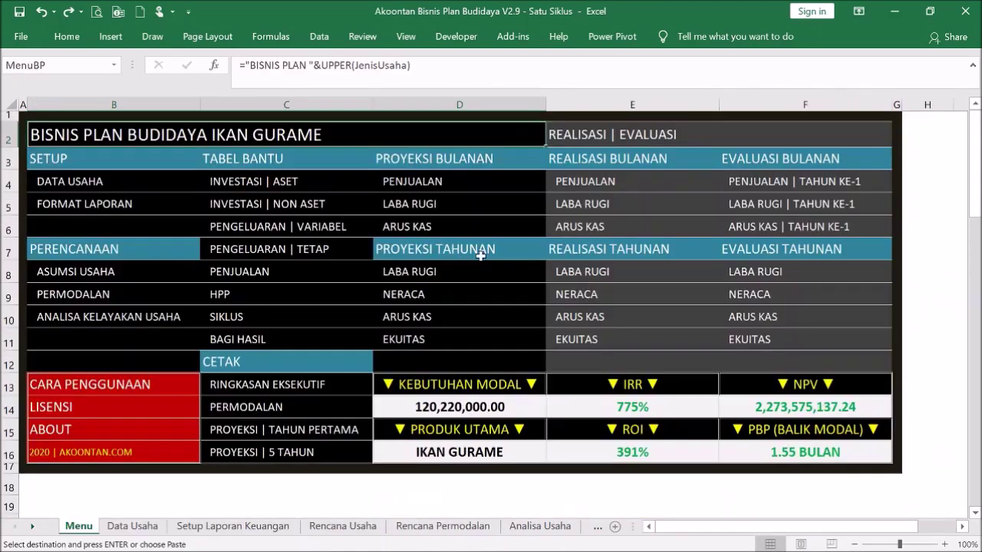
Open the Siklus helper table from the menu sheet and look over its four first-year cycle grids
{"action": "left_click", "coordinate": [245, 322]}
{"action": "scroll", "coordinate": [623, 310], "scroll_direction": "down", "scroll_amount": 2}
{"action": "scroll", "coordinate": [621, 311], "scroll_direction": "up", "scroll_amount": 2}
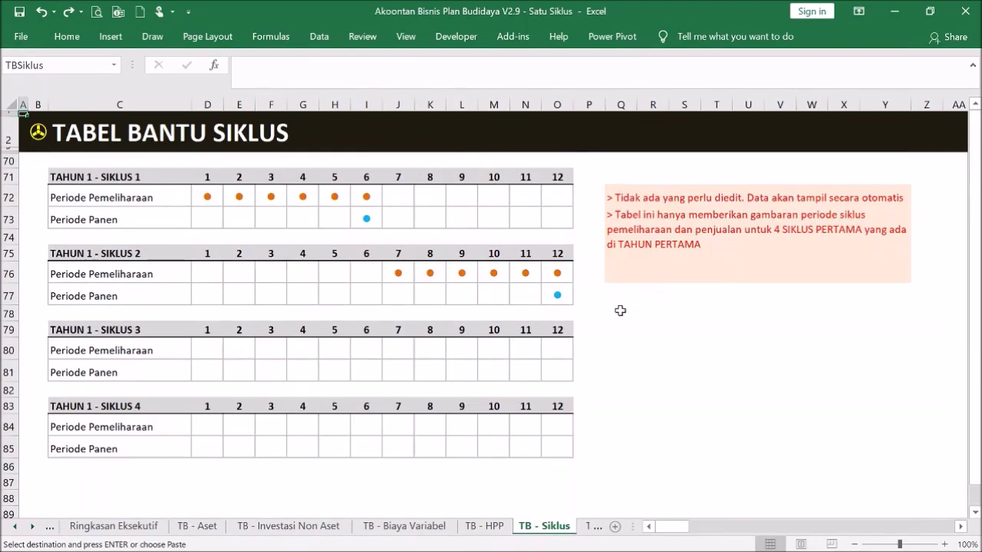
{"action": "scroll", "coordinate": [562, 261], "scroll_direction": "down", "scroll_amount": 2}
{"action": "scroll", "coordinate": [561, 262], "scroll_direction": "up", "scroll_amount": 2}
Examine the Periode Pemeliharaan and Periode Panen marks for months 1 to 6 of Siklus 1 and months 7 to 12 of Siklus 2
{"action": "left_click_drag", "start_coordinate": [218, 197], "coordinate": [353, 219]}
{"action": "key", "text": "ctrl+v"}
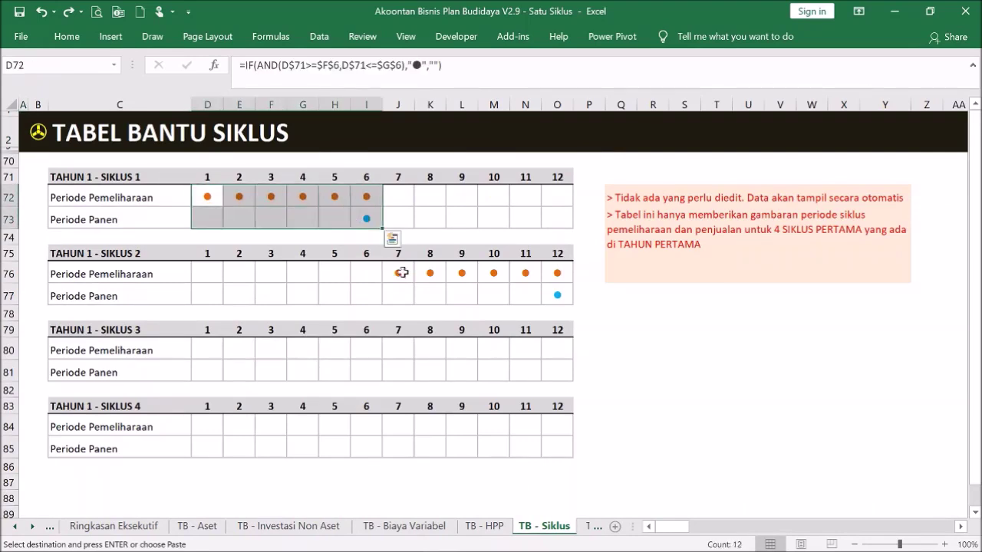
{"action": "left_click_drag", "start_coordinate": [404, 275], "coordinate": [559, 296]}
{"action": "key", "text": "ctrl+v"}
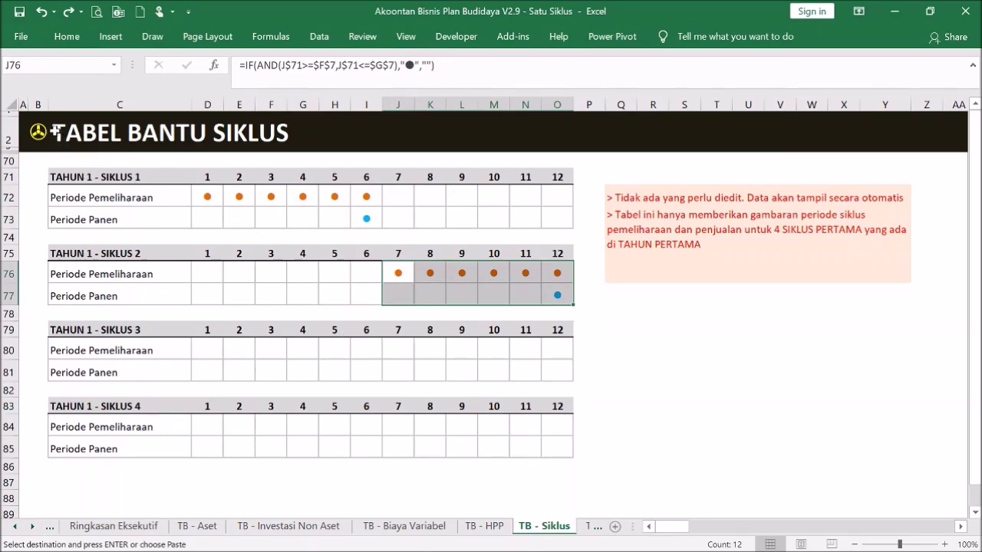
Return to the menu sheet and open the Bagi Hasil helper table
{"action": "left_click", "coordinate": [42, 131]}
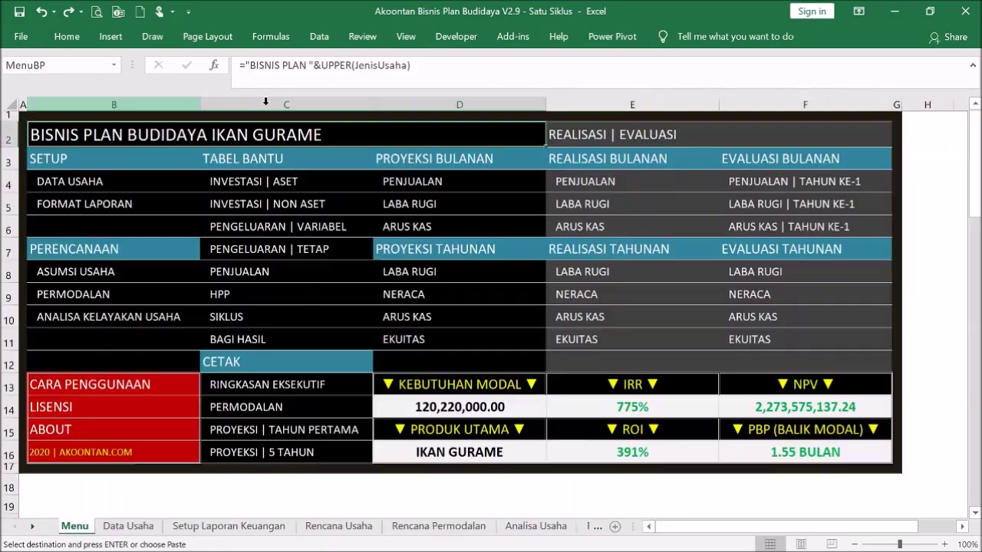
{"action": "left_click", "coordinate": [258, 340]}
{"action": "left_click", "coordinate": [310, 222]}
{"action": "left_click", "coordinate": [318, 207]}
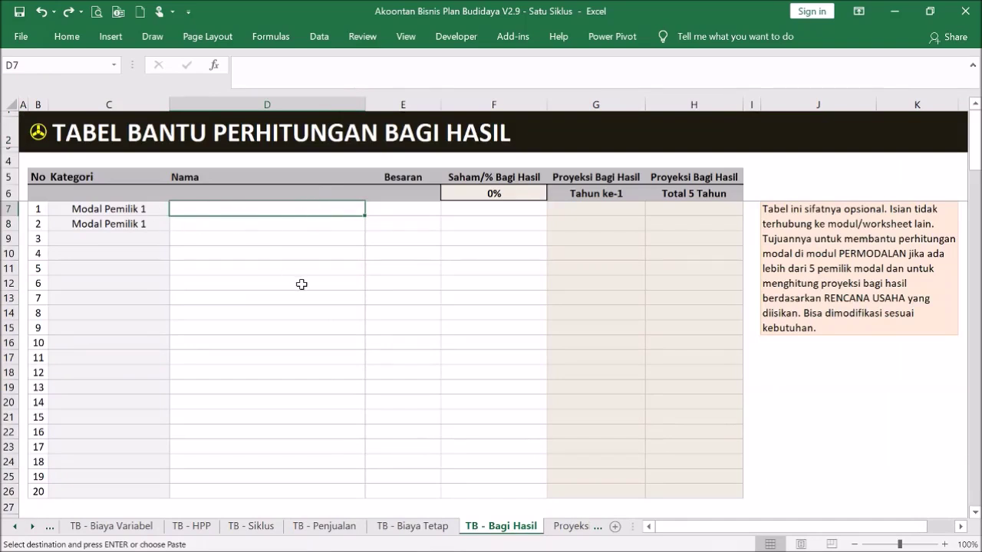
Fill in the names of two capital owners in the Nama column, rows 1 and 2
{"action": "left_click", "coordinate": [277, 274]}
{"action": "left_click", "coordinate": [263, 204]}
{"action": "type", "text": "Asep"}
{"action": "key", "text": "Return"}
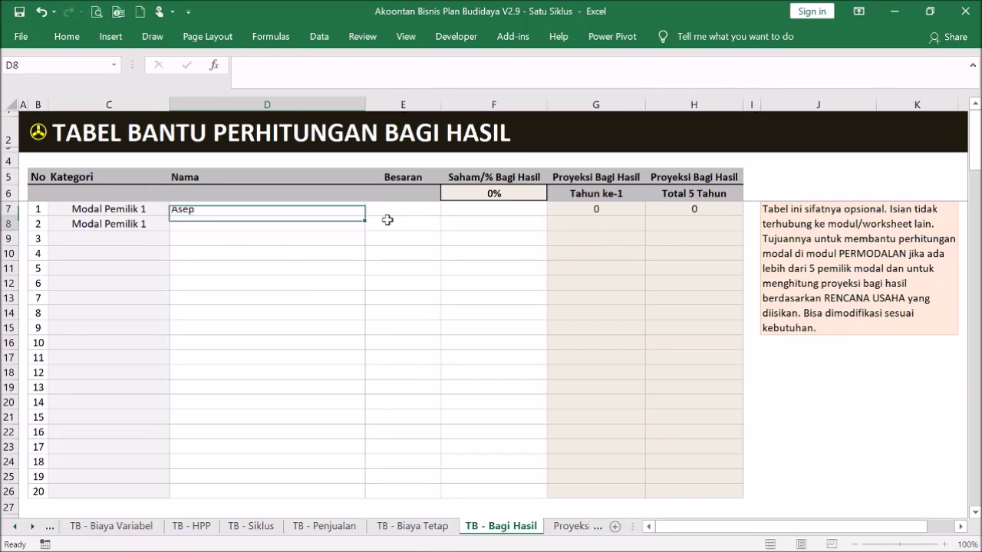
{"action": "type", "text": "Slamet"}
{"action": "key", "text": "Return"}
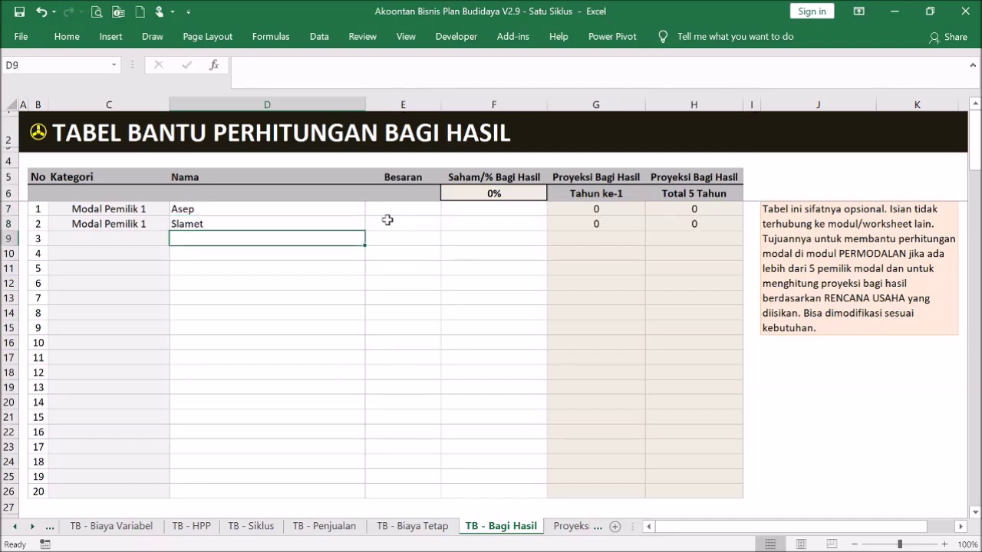
Enter the Besaran amounts 300,000 for the first owner and 400,000 for the second
{"action": "left_click", "coordinate": [406, 211]}
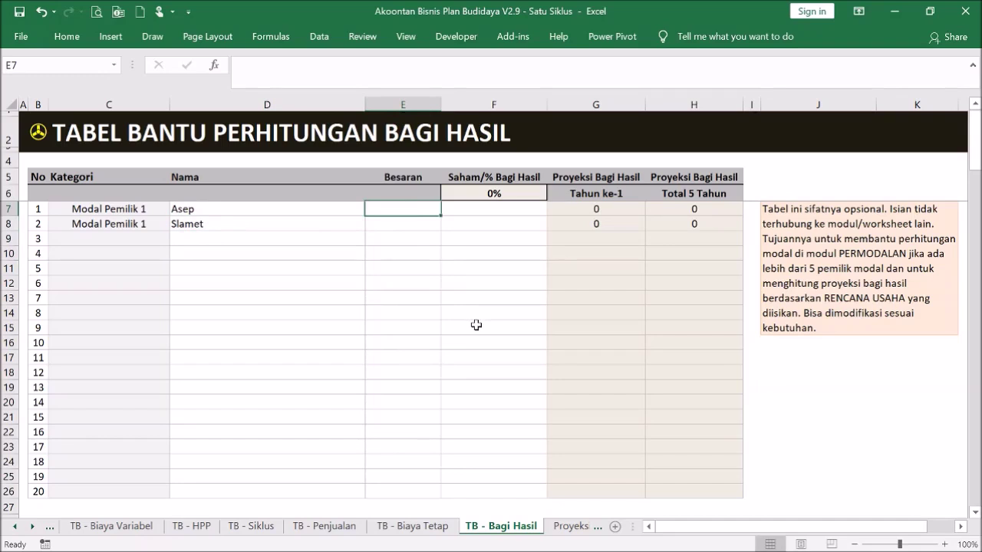
{"action": "type", "text": "300000"}
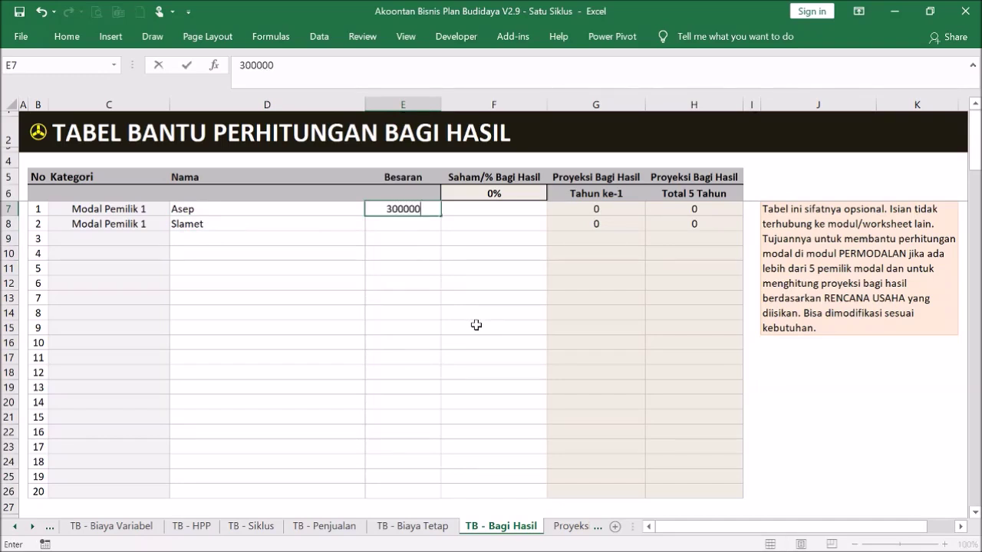
{"action": "key", "text": "Return"}
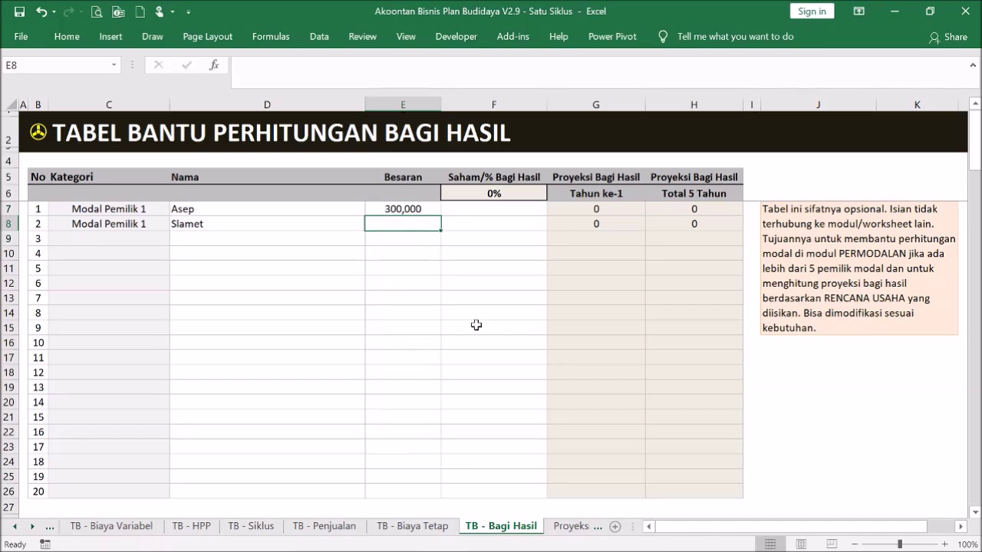
{"action": "type", "text": "400000"}
{"action": "key", "text": "ctrl+Return"}
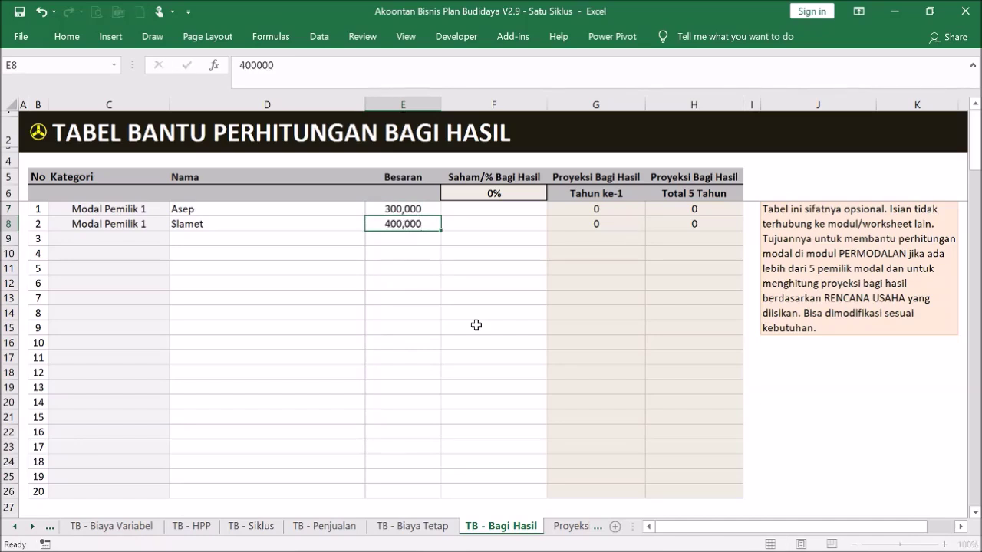
{"action": "key", "text": "Down"}
Set Saham/% Bagi Hasil to 20% for each of the two owners
{"action": "left_click", "coordinate": [515, 209]}
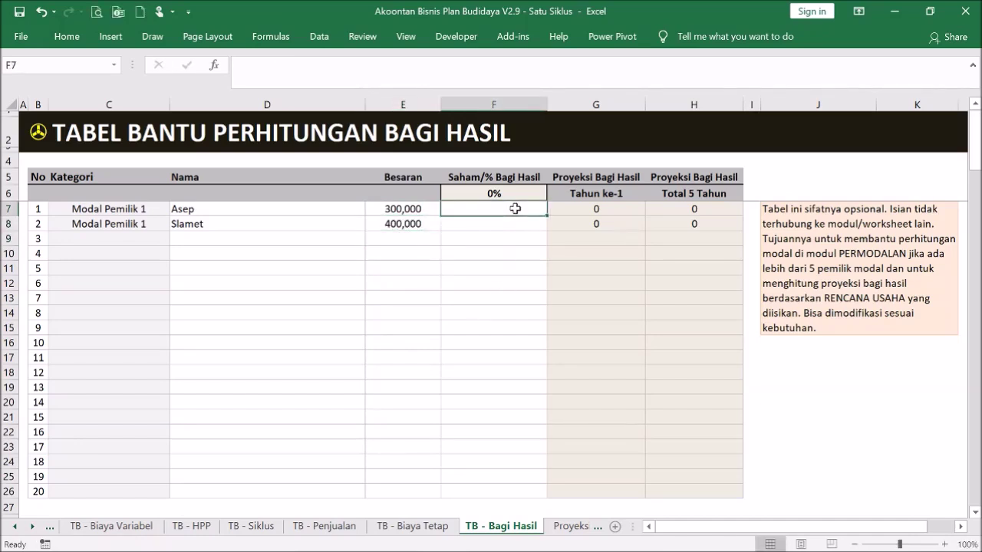
{"action": "type", "text": "20%"}
{"action": "key", "text": "Return"}
{"action": "type", "text": "20%"}
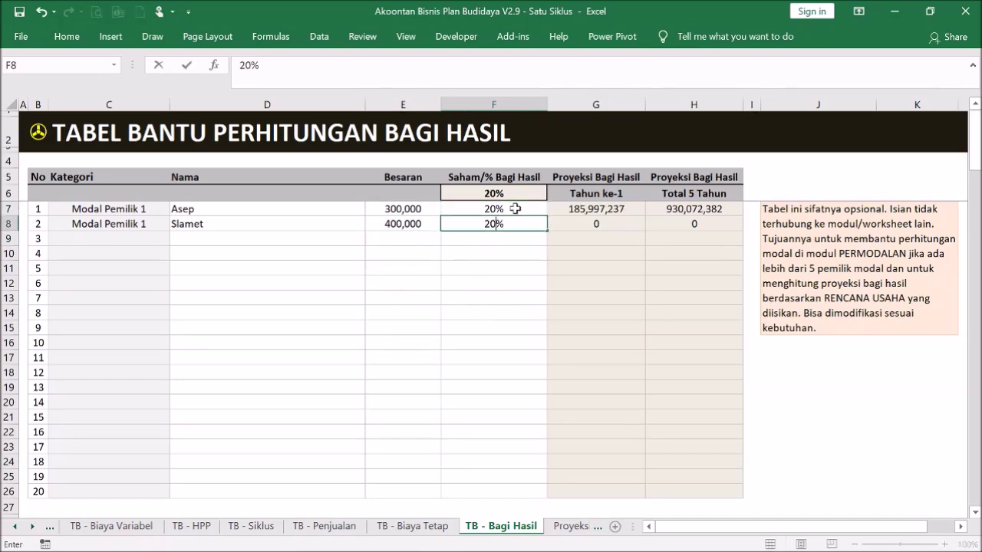
{"action": "key", "text": "Return"}
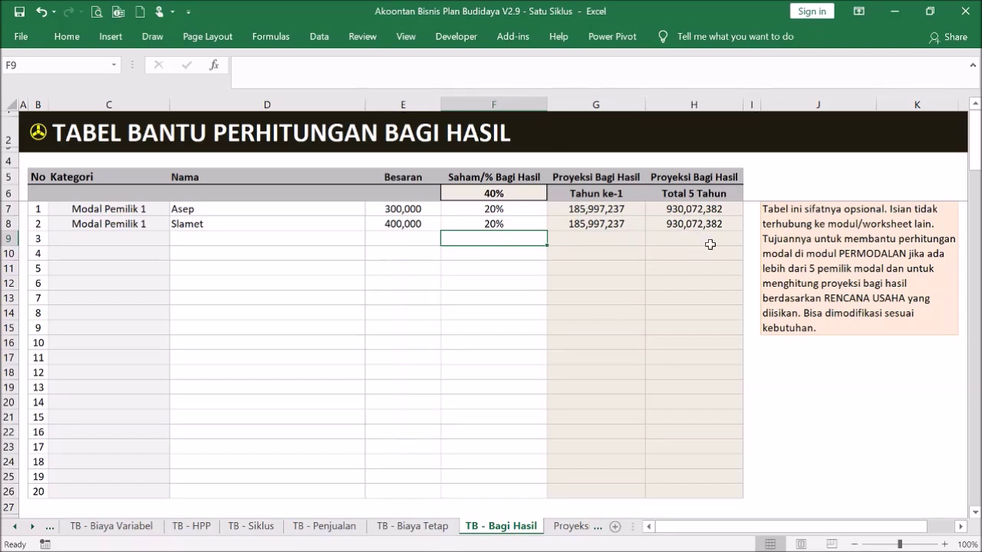
Return from the Bagi Hasil helper table to the menu sheet
{"action": "left_click", "coordinate": [392, 352]}
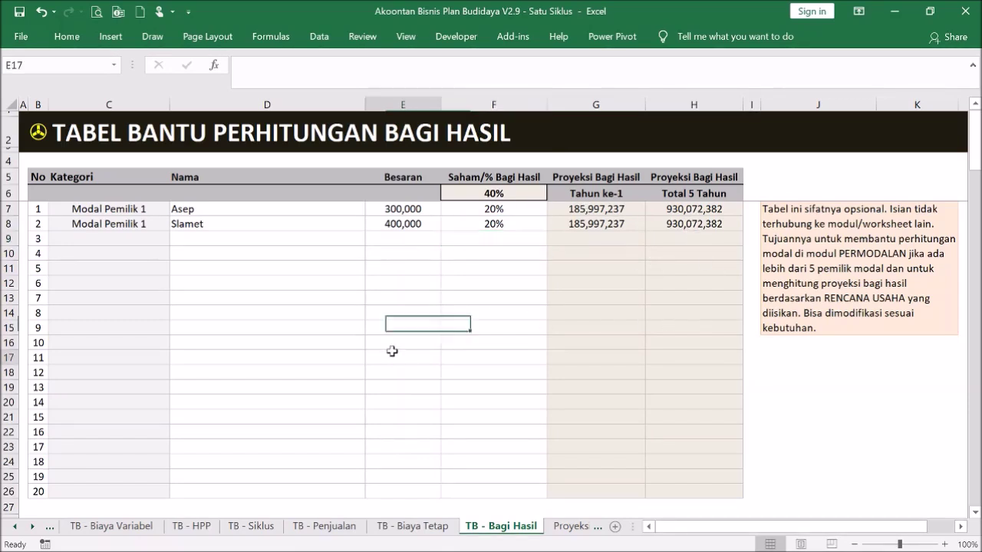
{"action": "left_click", "coordinate": [48, 132]}
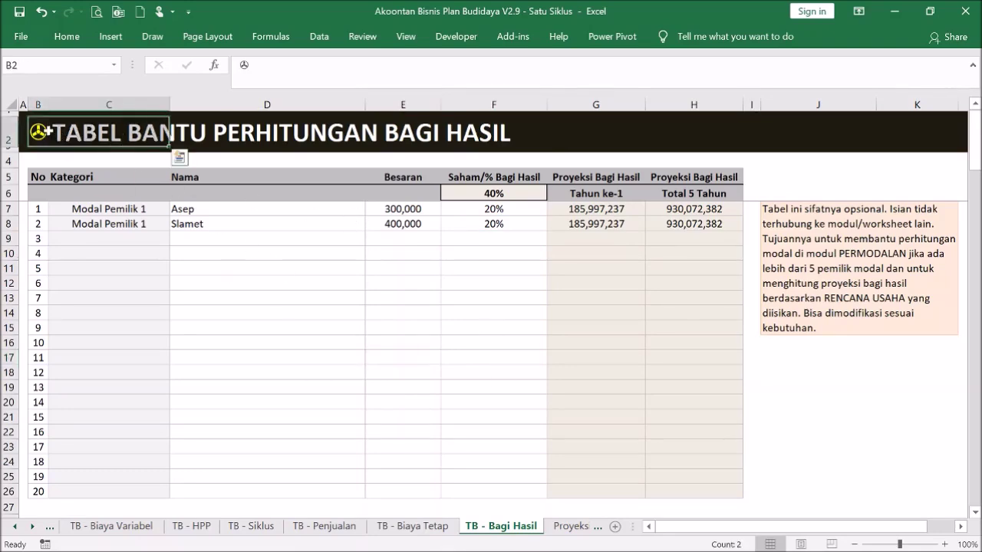
{"action": "left_click", "coordinate": [38, 137]}
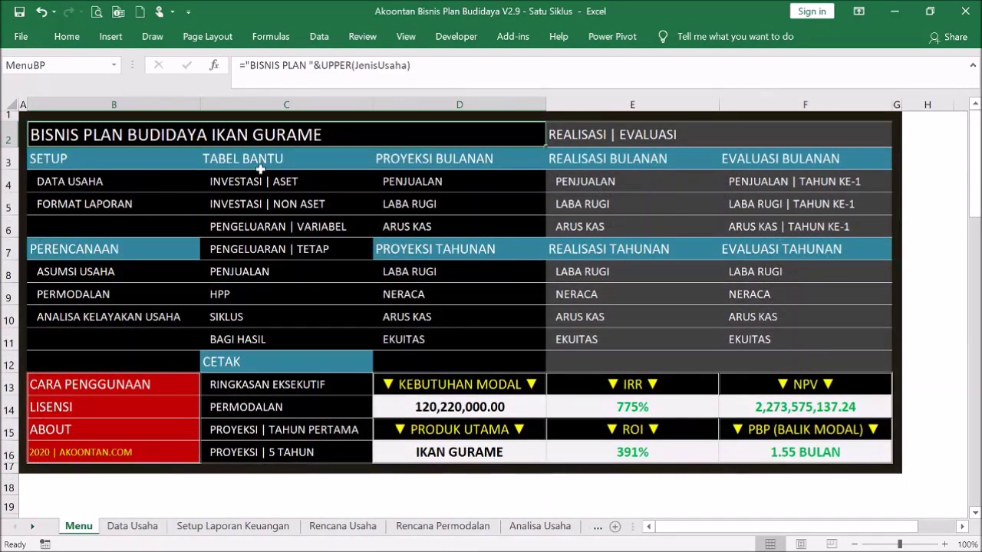